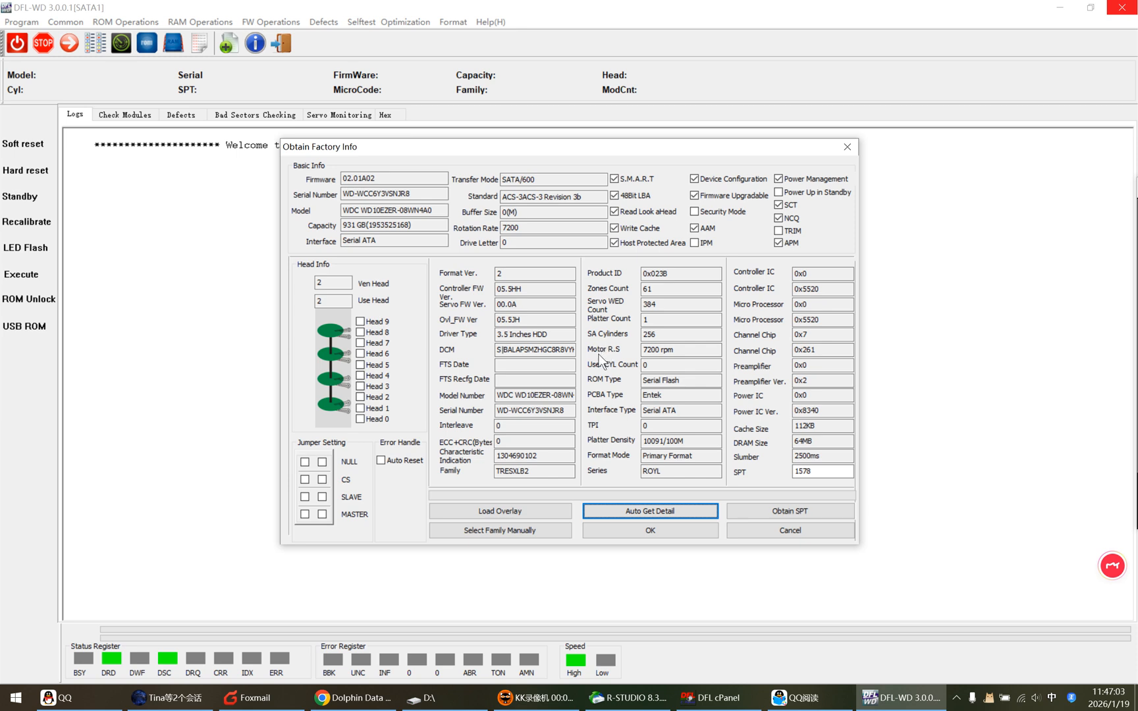
Accept the detected drive details and the proposed firmware save folder, and bring up the list of firmware modules.
left_click(651, 532)
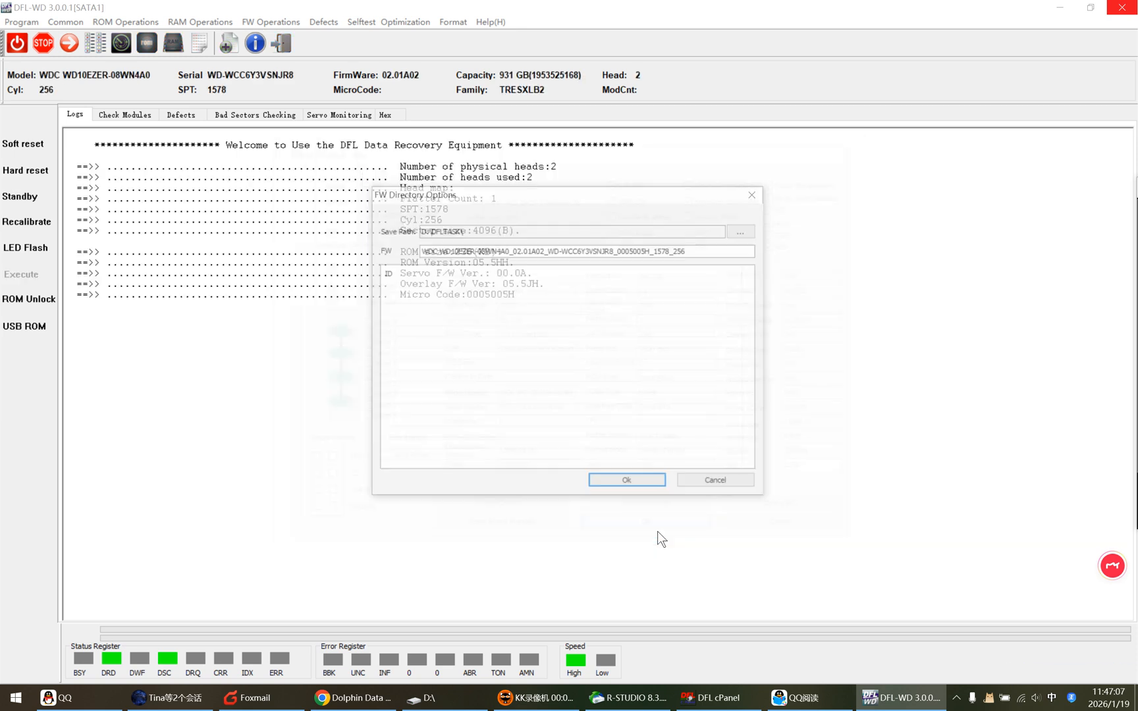
left_click(629, 483)
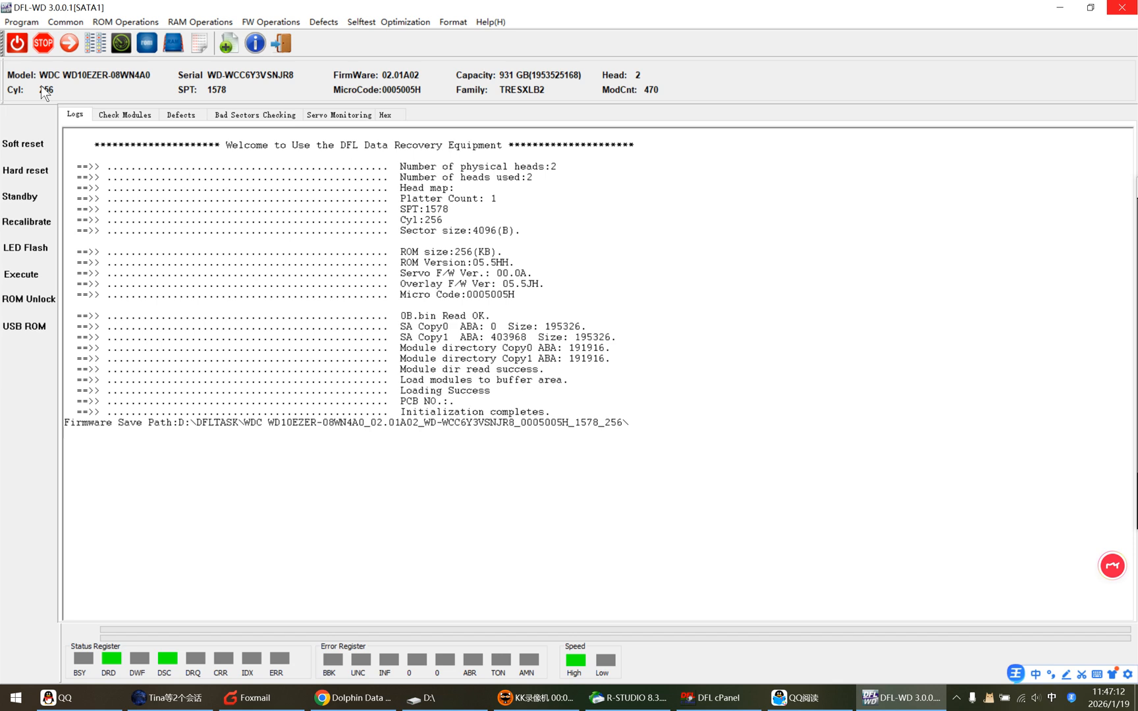
left_click(107, 110)
left_click(121, 137)
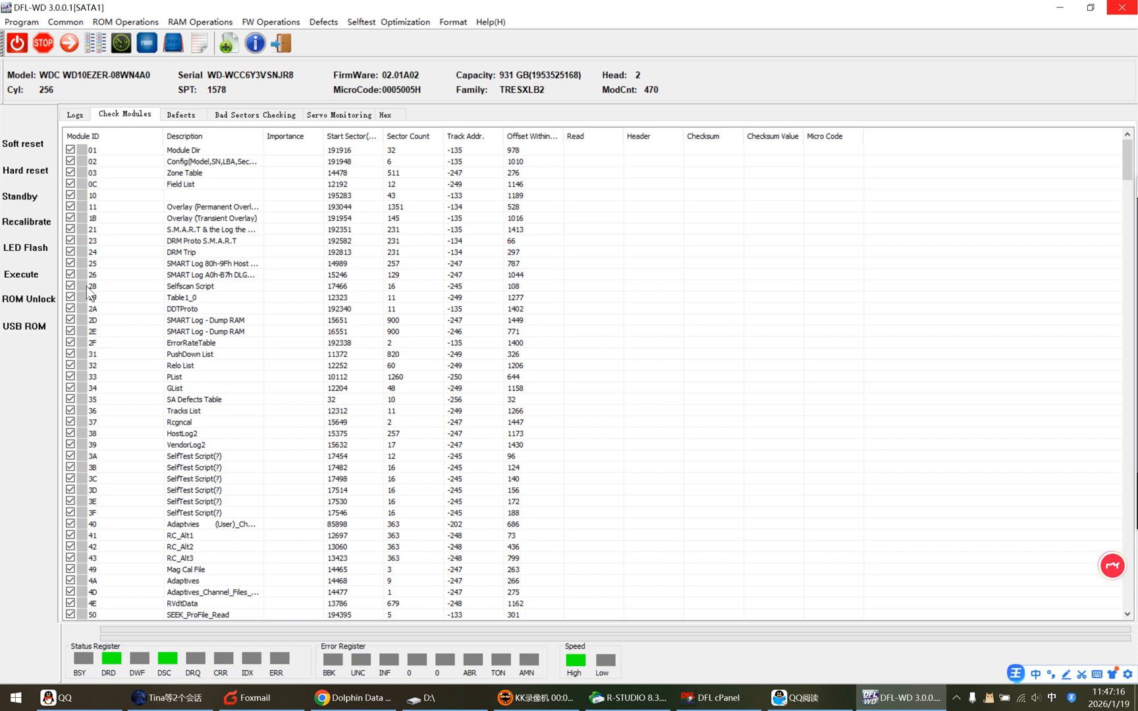
Test all listed firmware modules, reading them by ID.
left_click(135, 196)
scroll(166, 396, "down", 12)
scroll(173, 399, "up", 10)
mouse_move(1122, 202)
left_click_drag(1127, 169, 1108, 115)
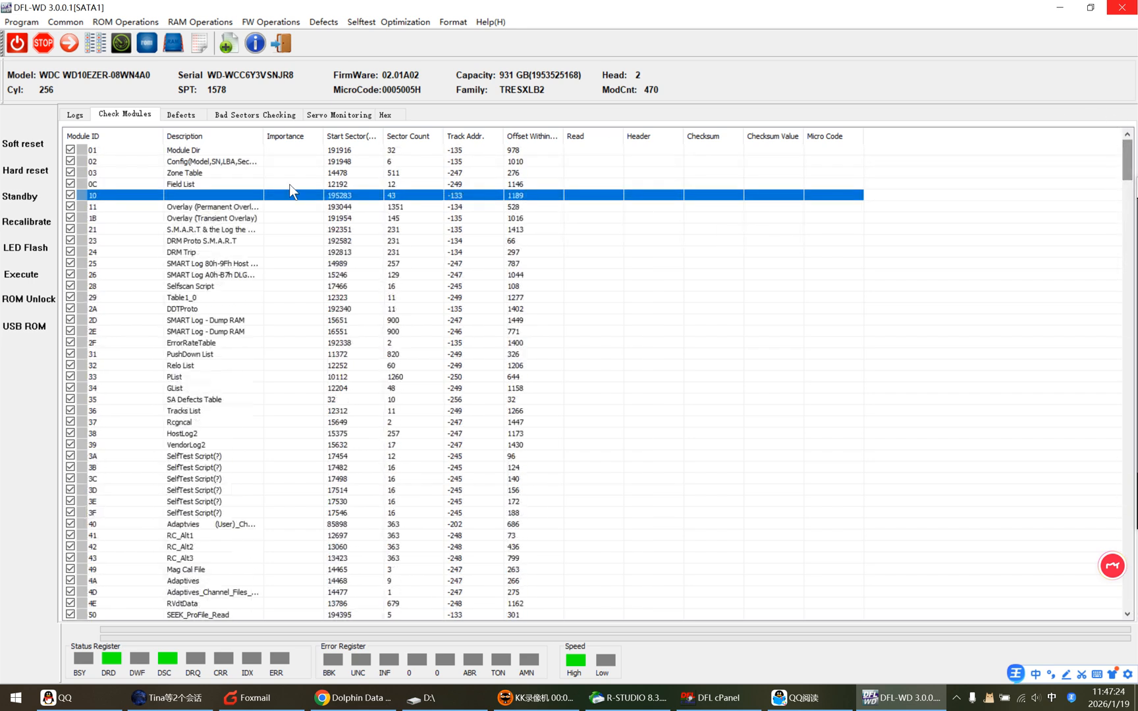
left_click(145, 209)
right_click(127, 173)
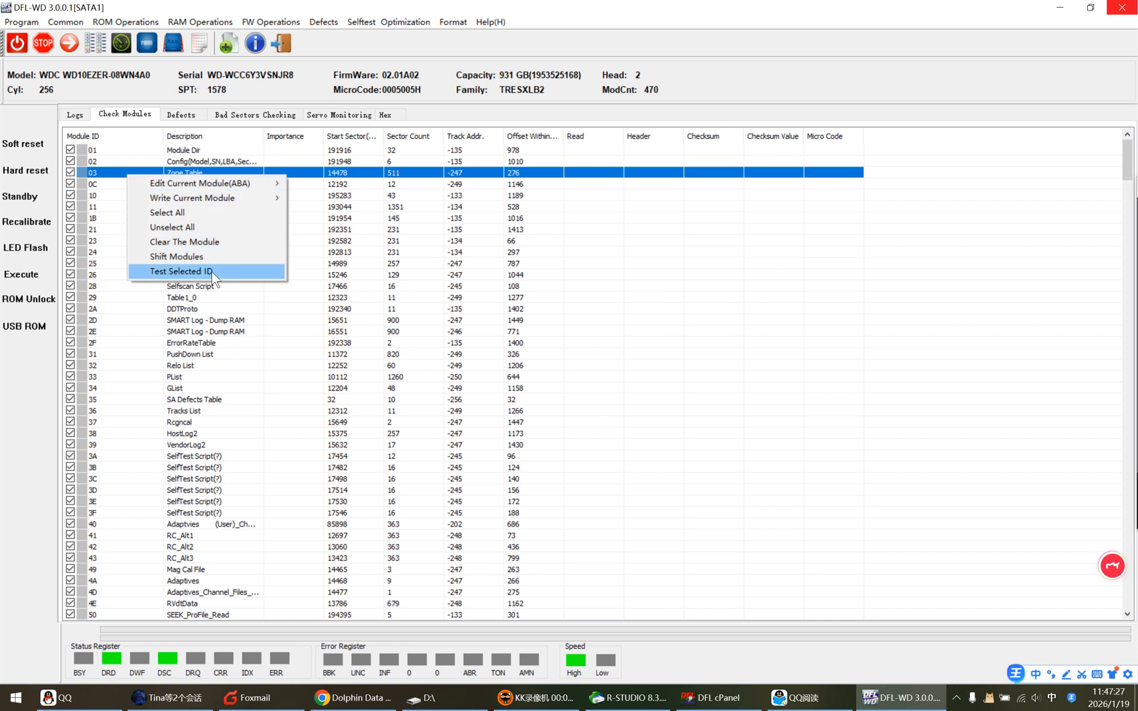
left_click(173, 271)
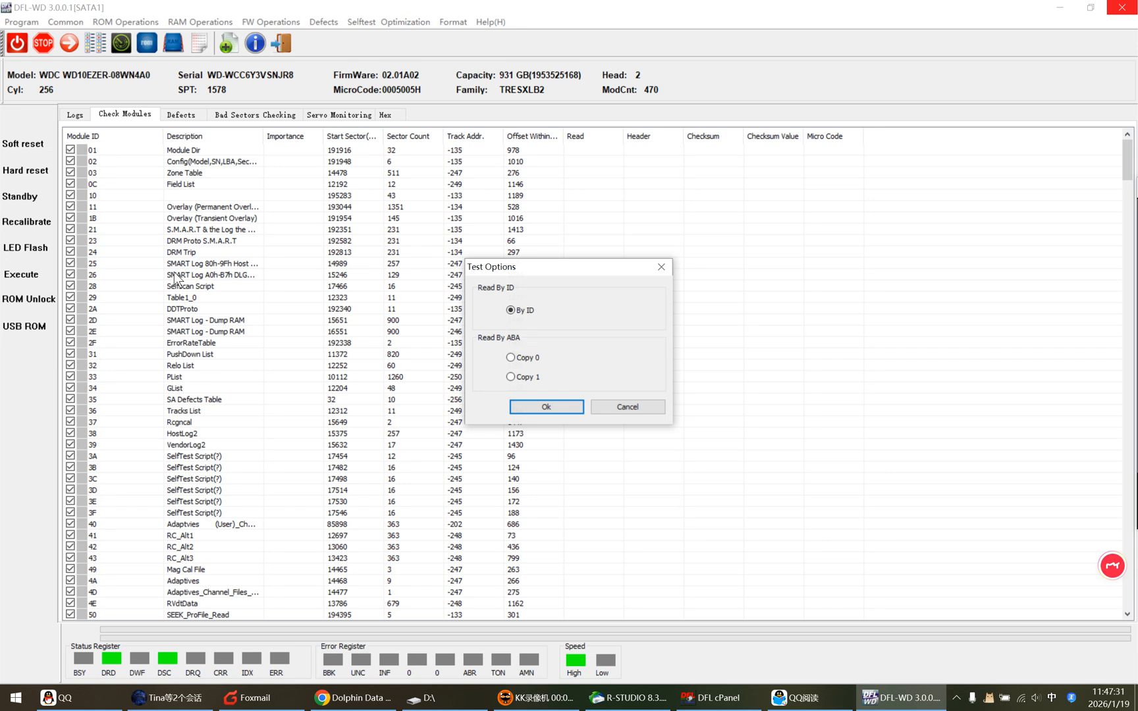
left_click(546, 407)
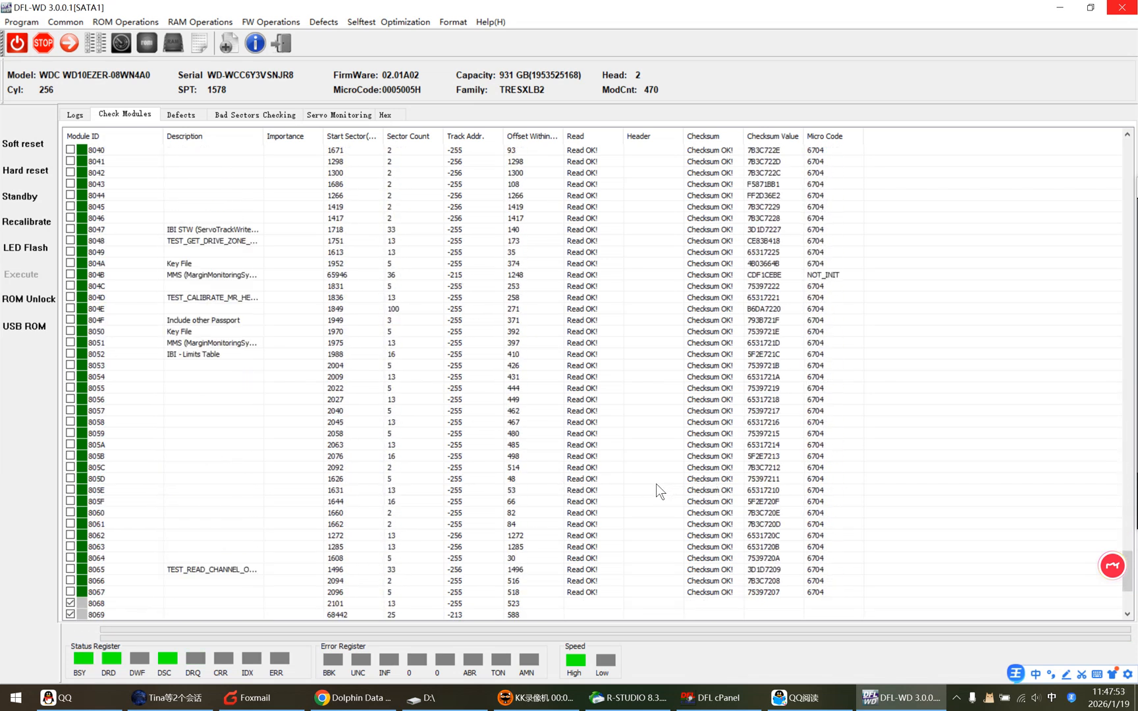
Review the module test results from the end of the list back to its start for read or checksum errors.
scroll(637, 483, "up", 15)
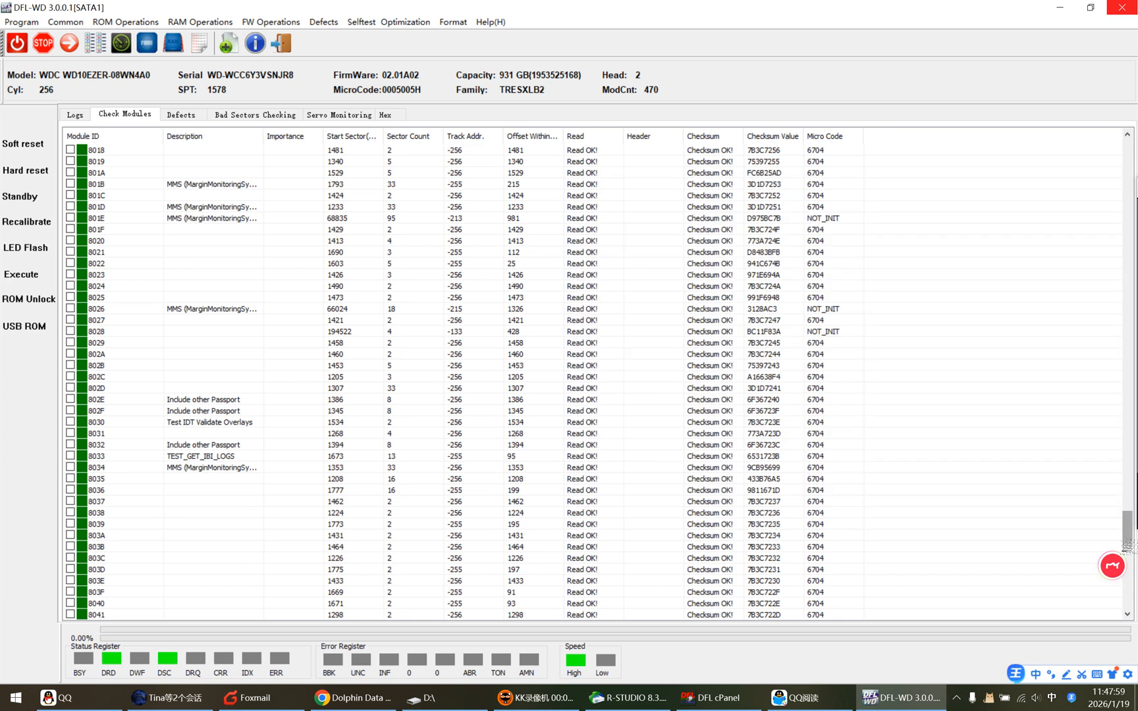
scroll(1106, 309, "up", 10)
scroll(1100, 260, "up", 10)
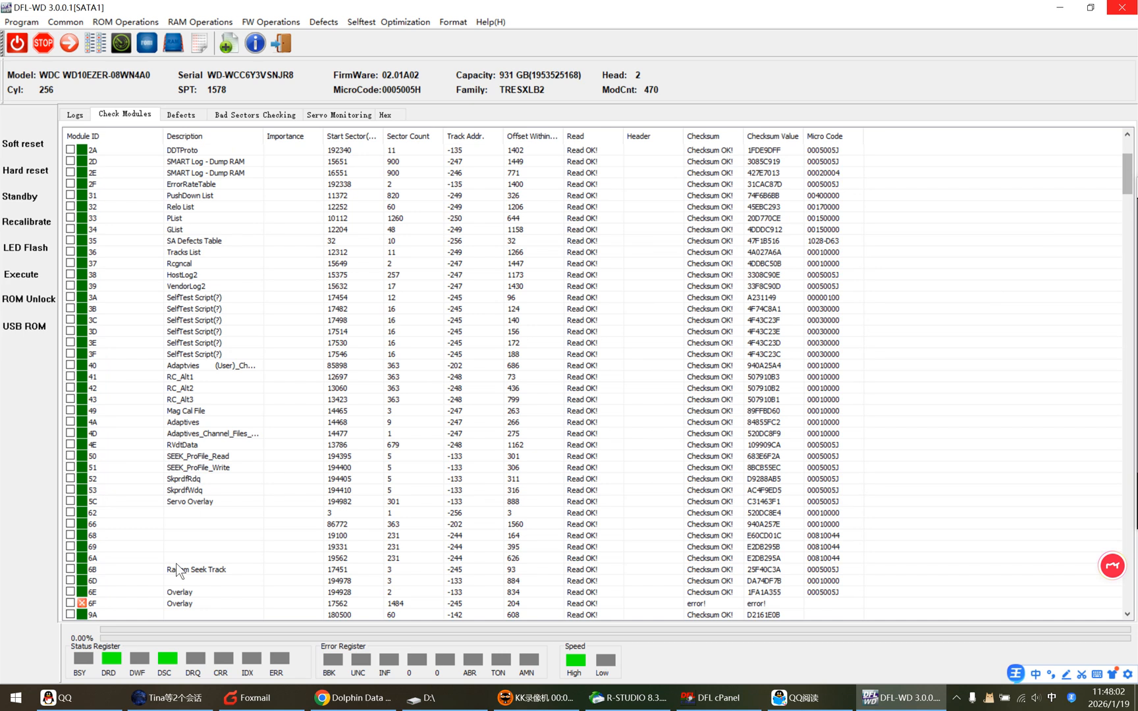
left_click(117, 600)
scroll(148, 581, "up", 5)
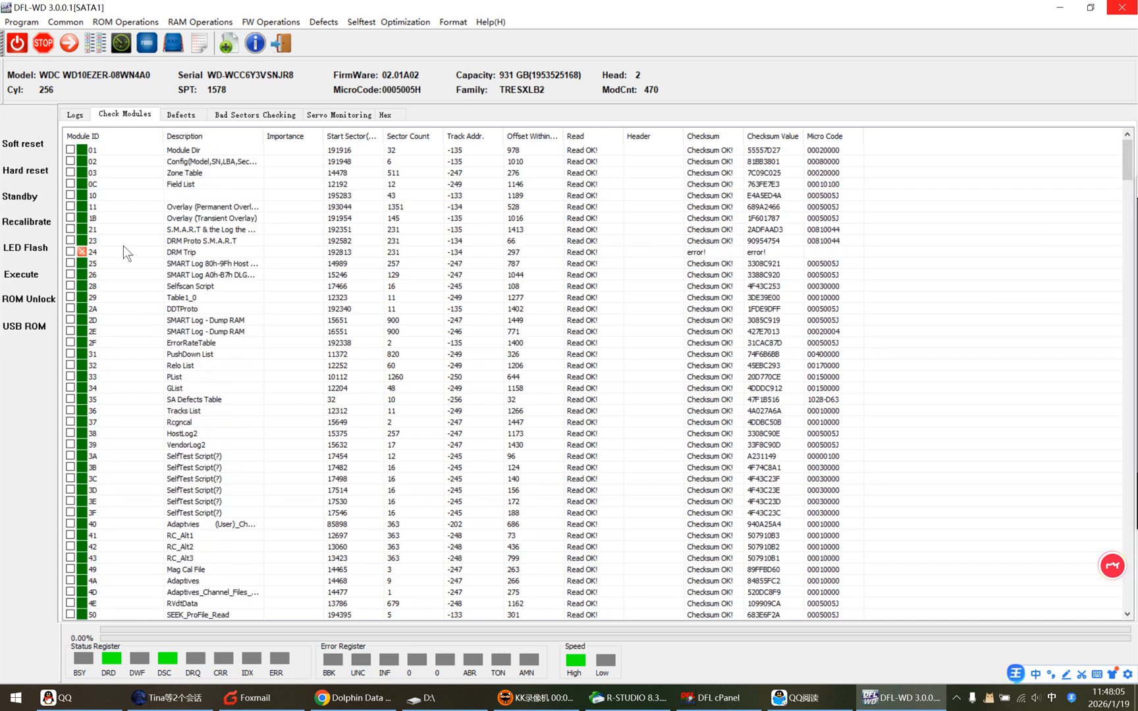
Open module 24 (DRM Trip) for hex editing and generate a new module checksum for it.
left_click(135, 253)
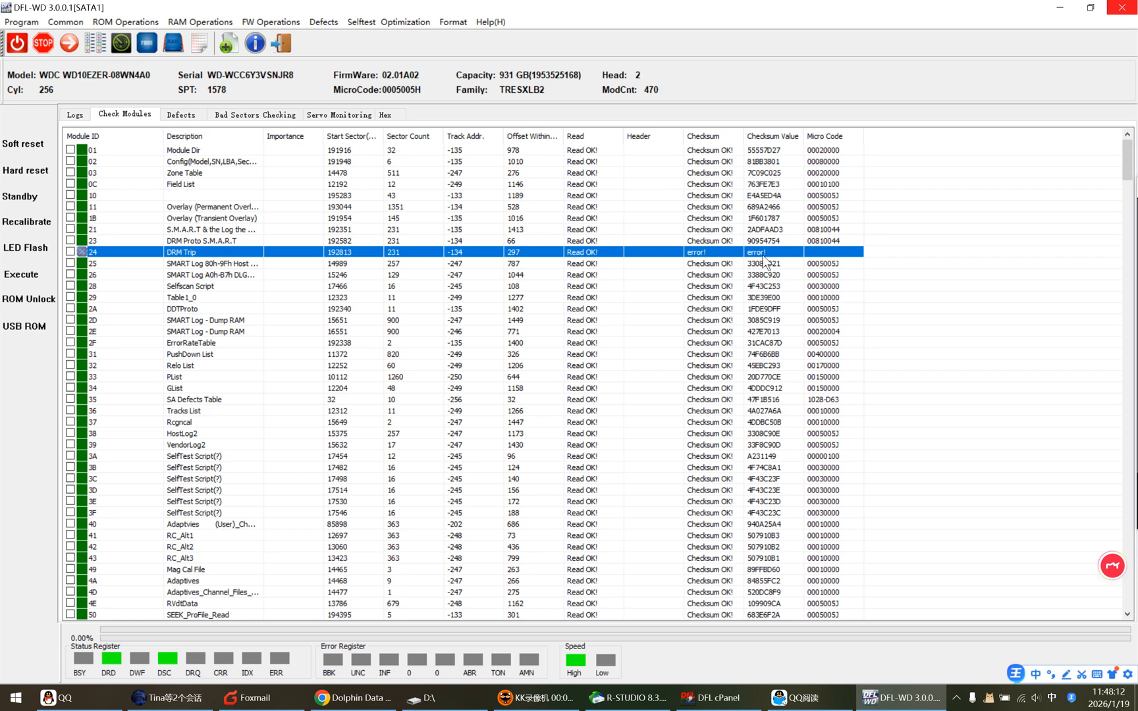
double_click(133, 254)
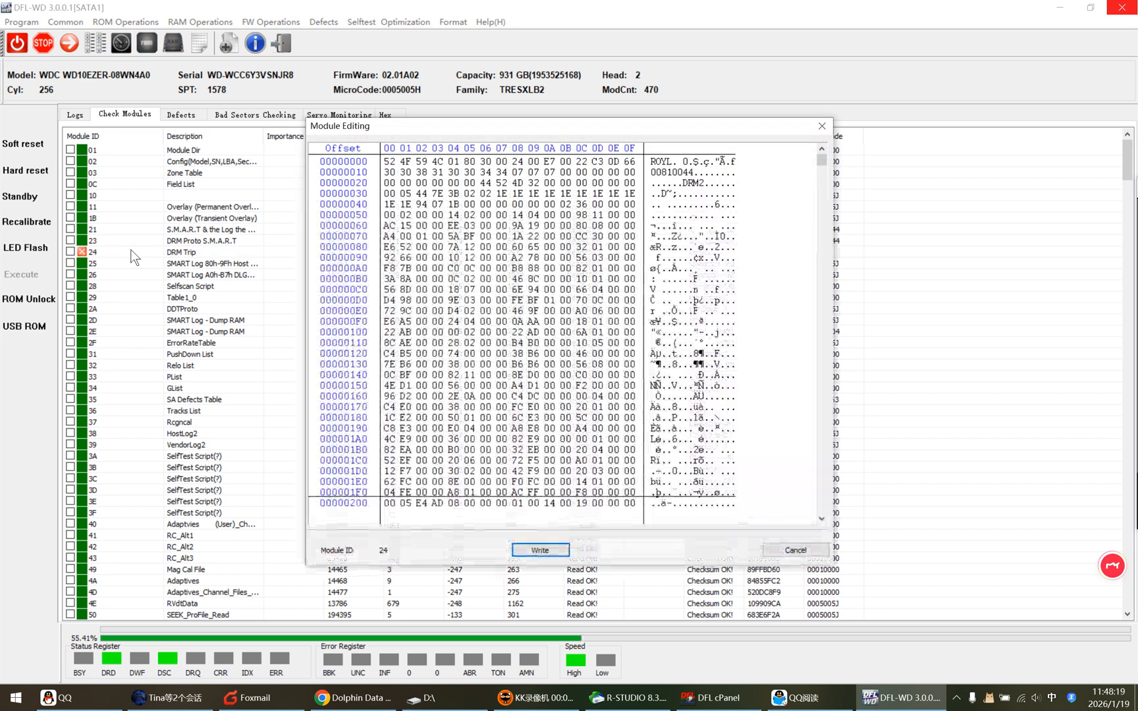
right_click(511, 267)
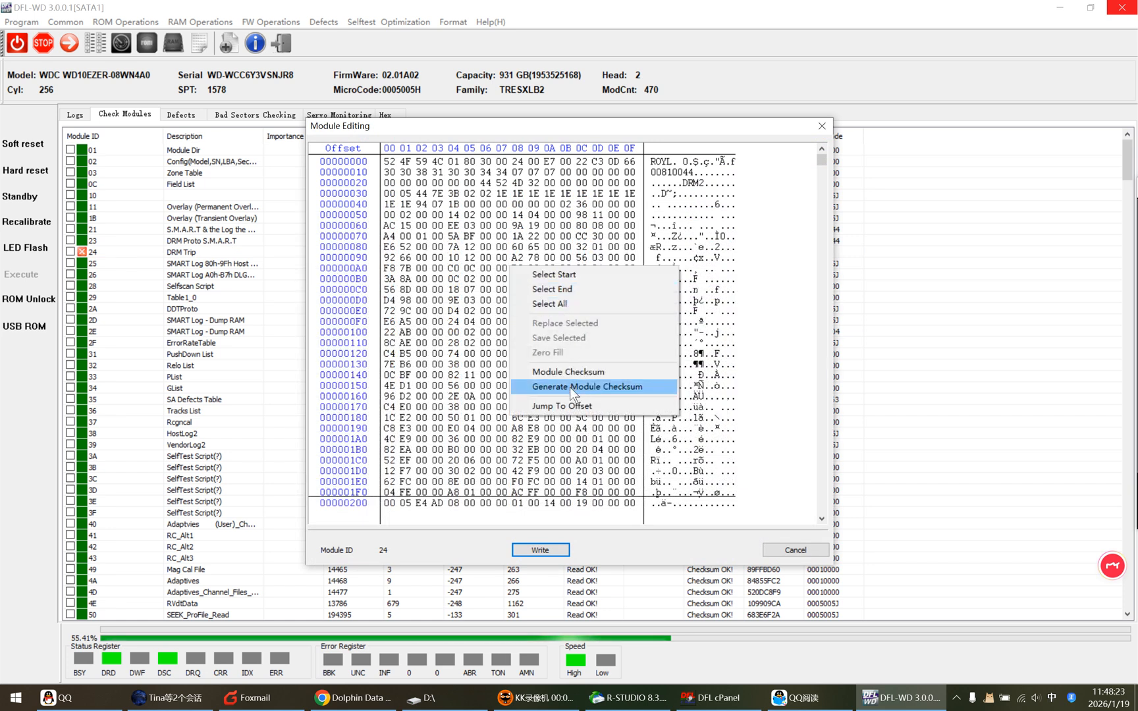
left_click(437, 300)
right_click(467, 284)
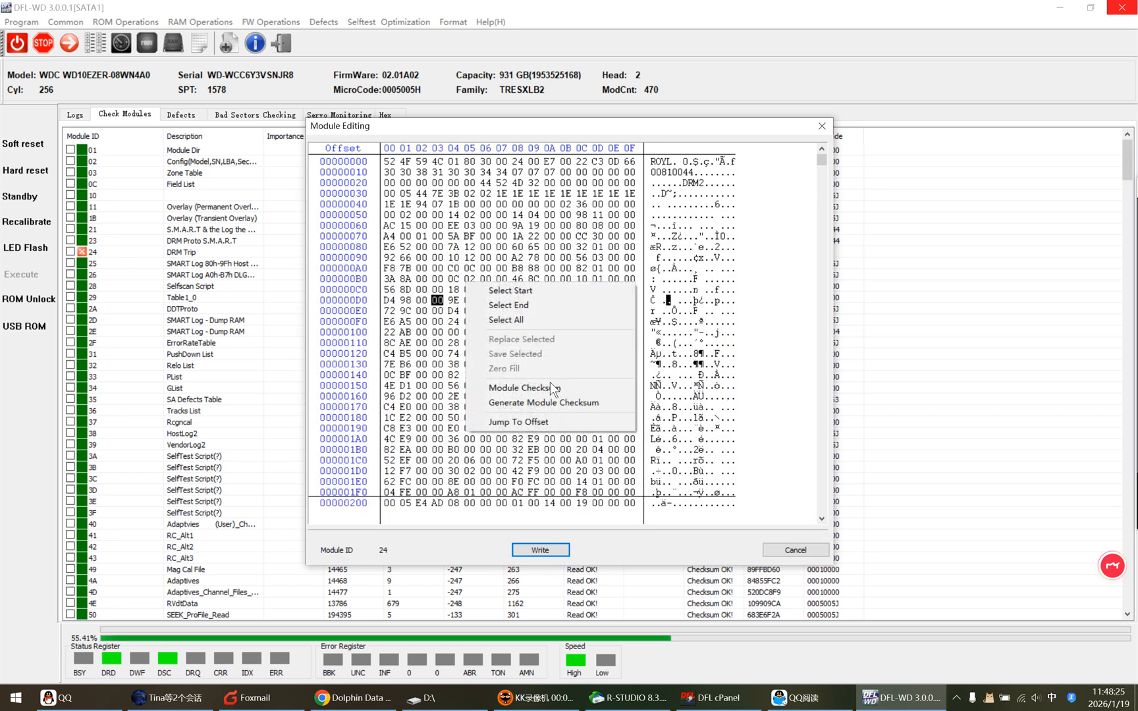
left_click(520, 321)
right_click(493, 300)
left_click(556, 419)
Verify the checksum of module 24 and write the corrected module back to the drive.
right_click(469, 268)
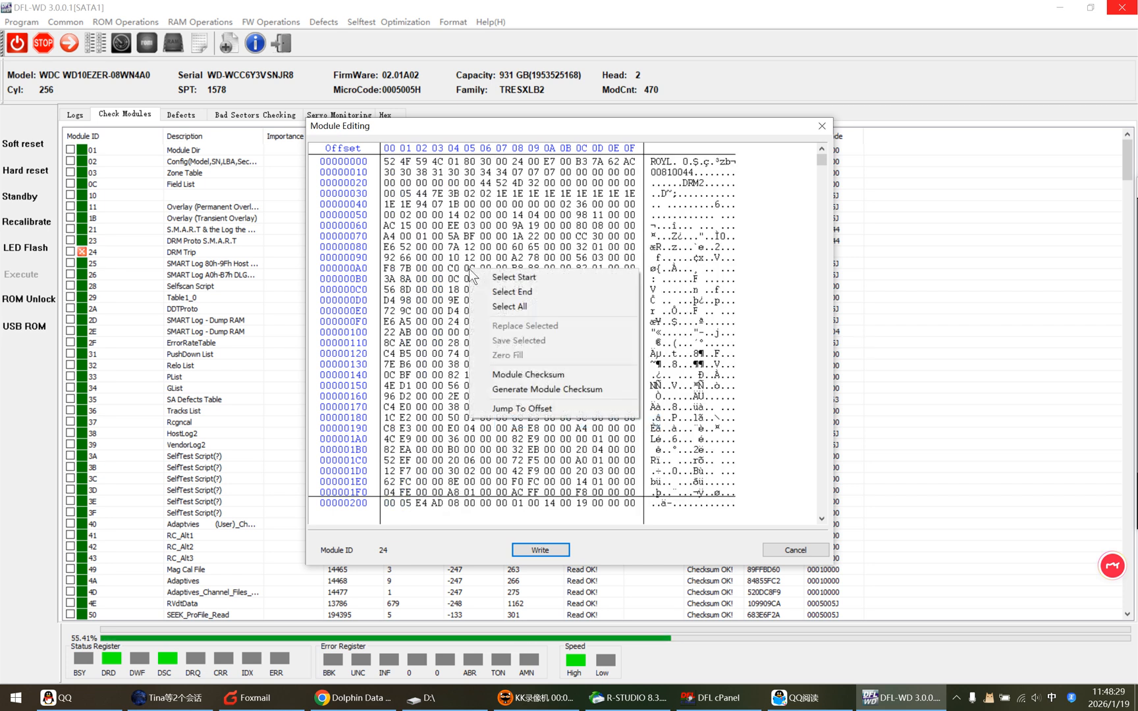
left_click(555, 372)
left_click(573, 374)
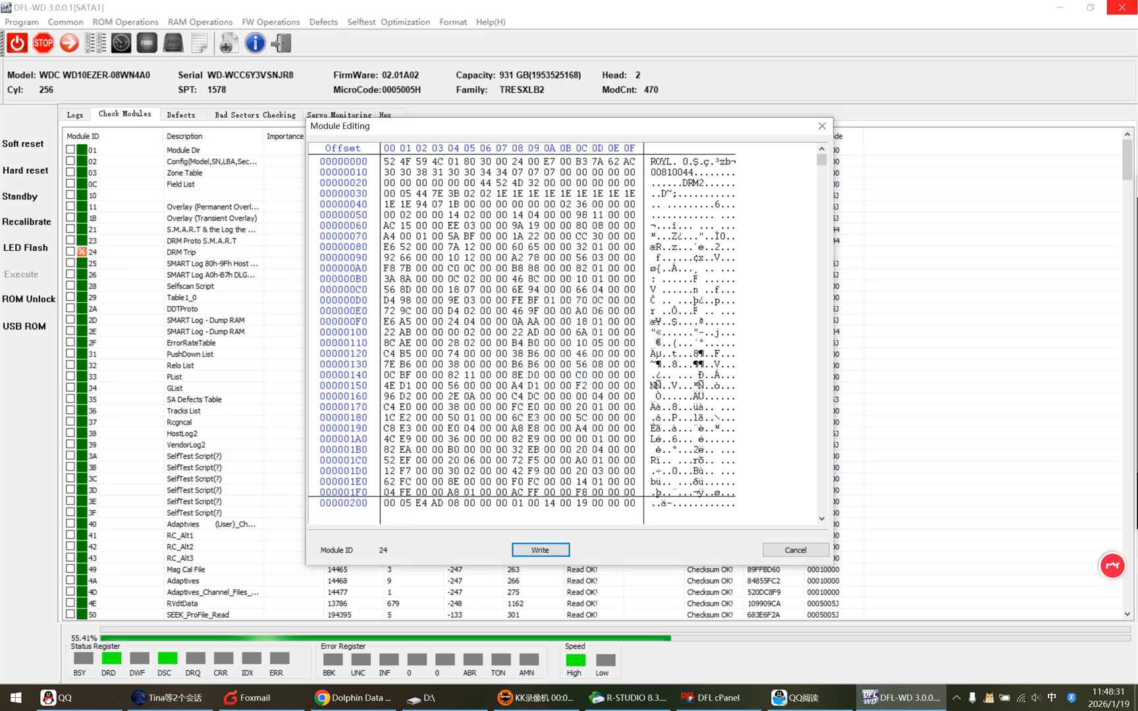
left_click(540, 550)
left_click(542, 374)
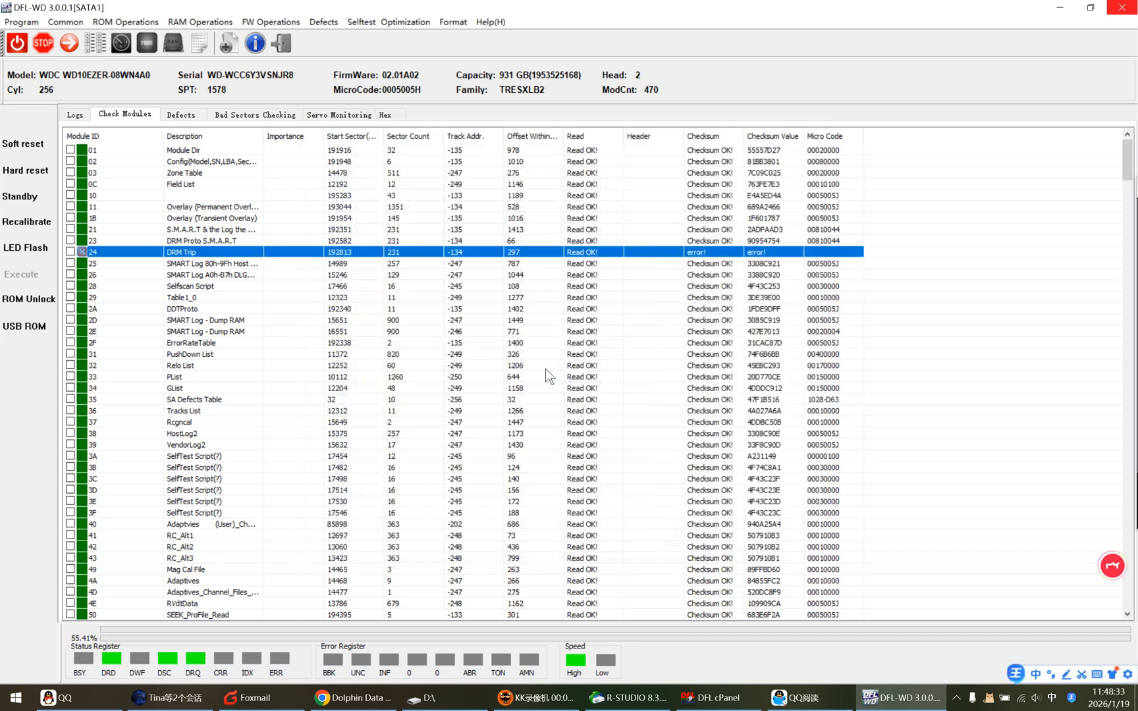
left_click(575, 392)
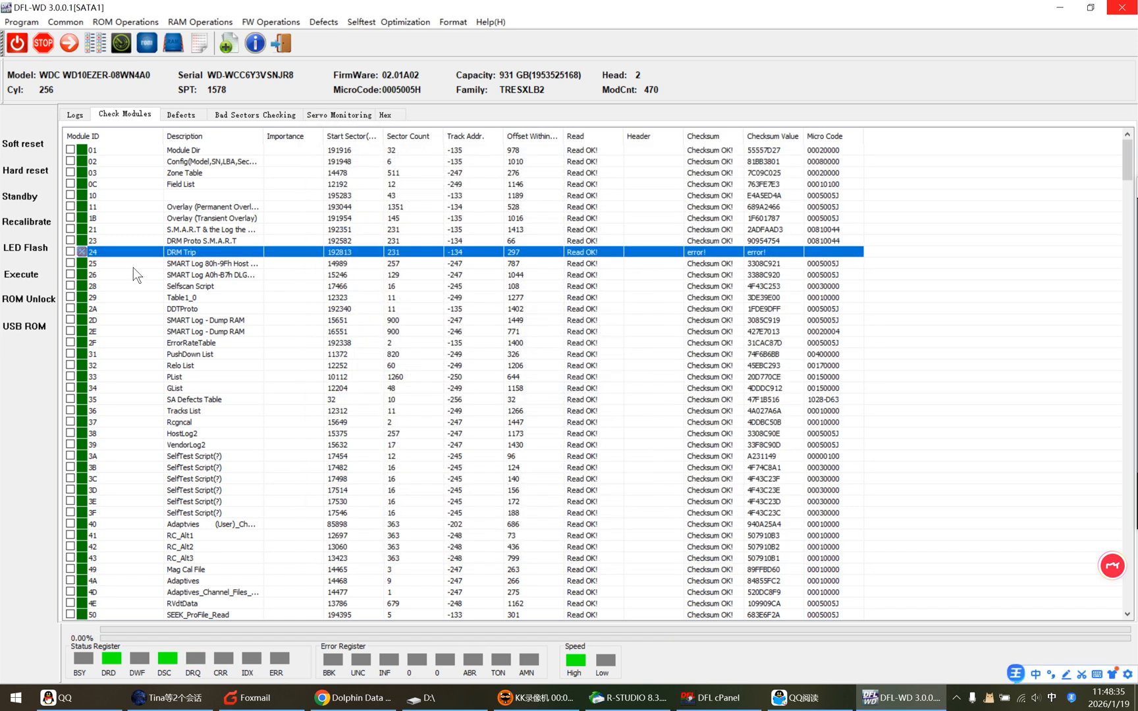
Retest only module 24, reading it by ID.
right_click(94, 255)
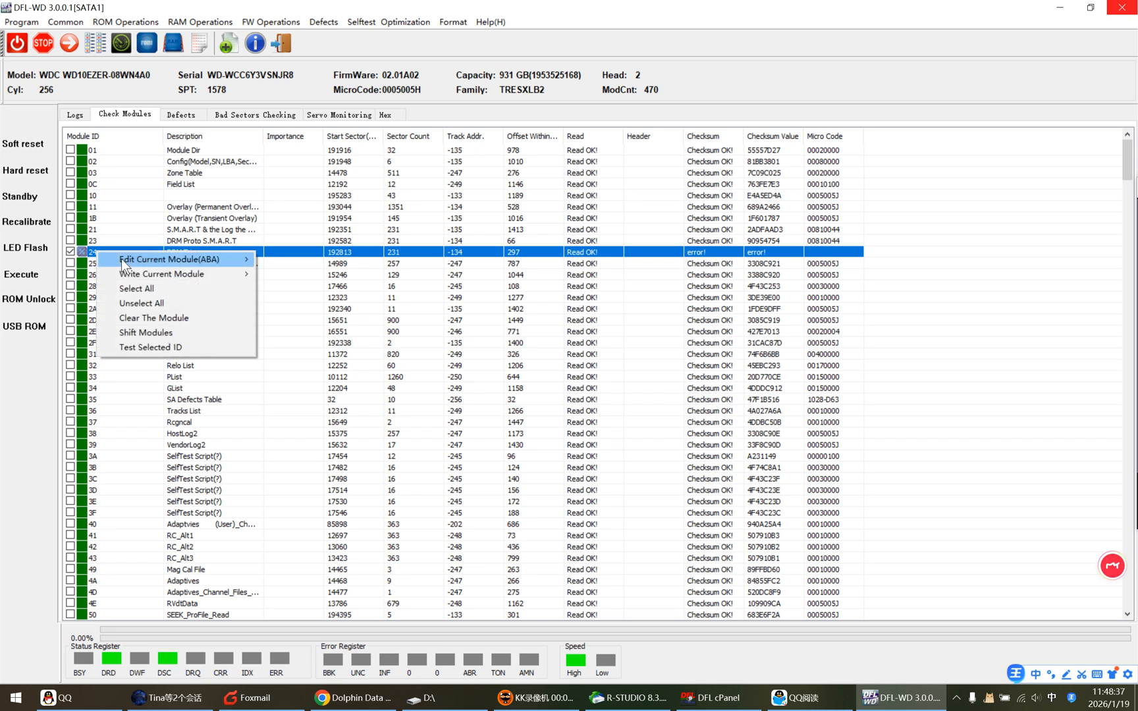
left_click(156, 350)
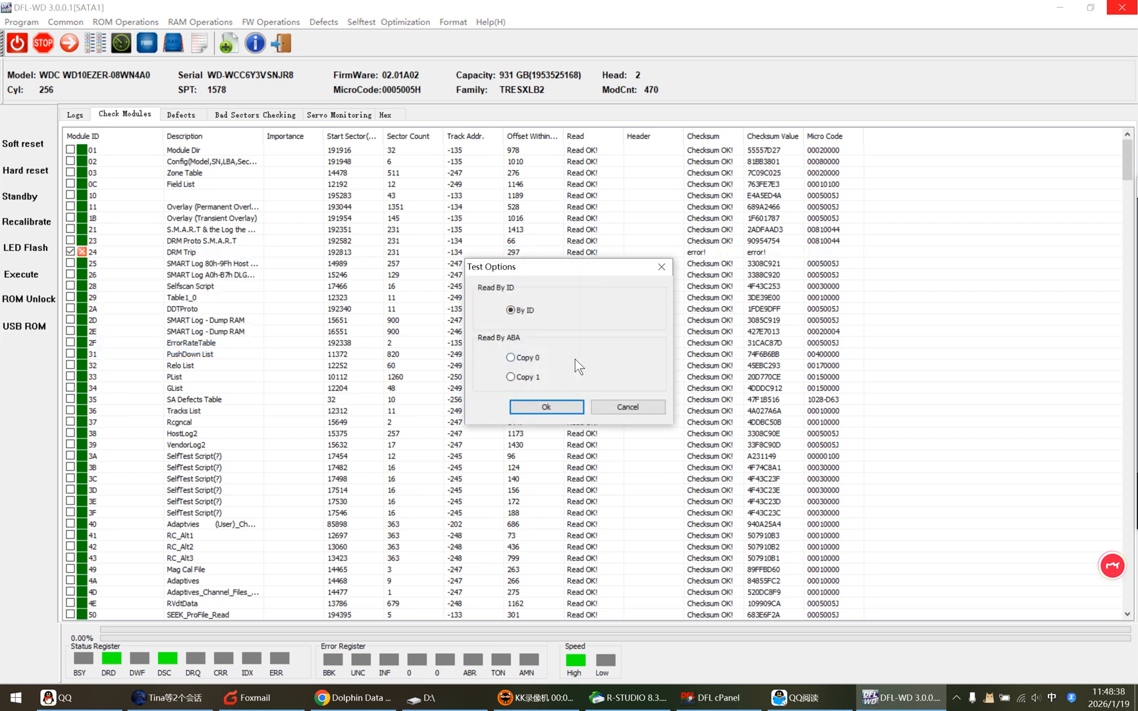
left_click(556, 407)
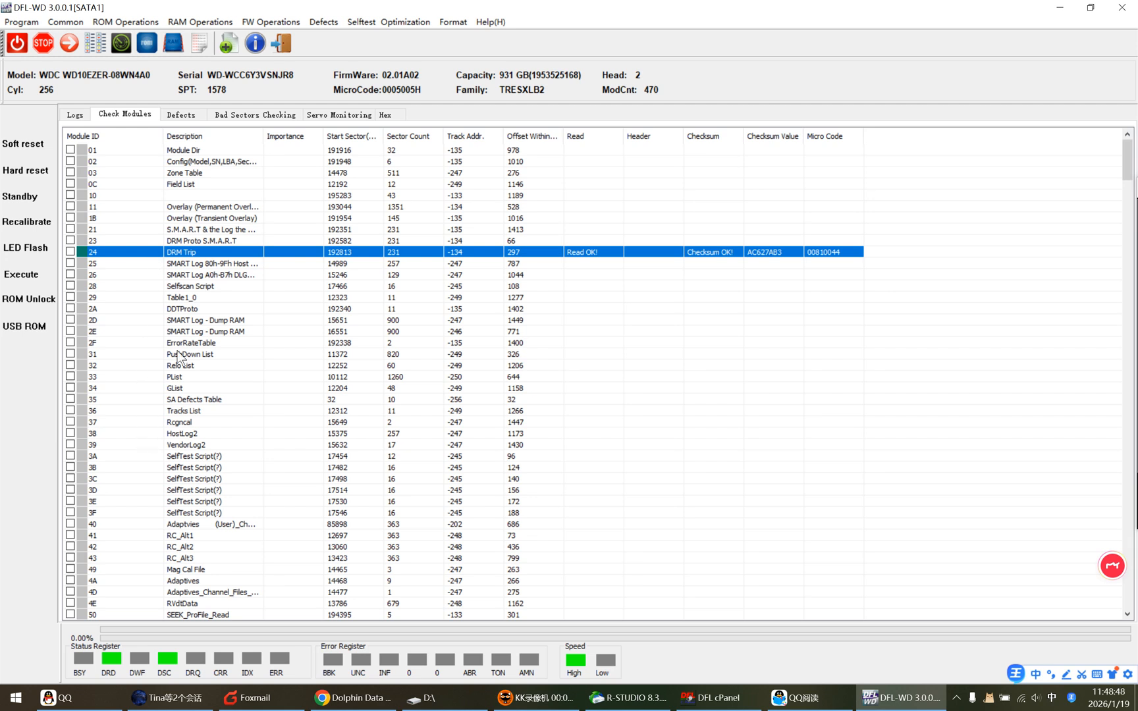
Examine the available firmware operations and the Translator Regeneration option, then the entries for modules 31 (PushDown List) and 32 (Relo List).
left_click(270, 22)
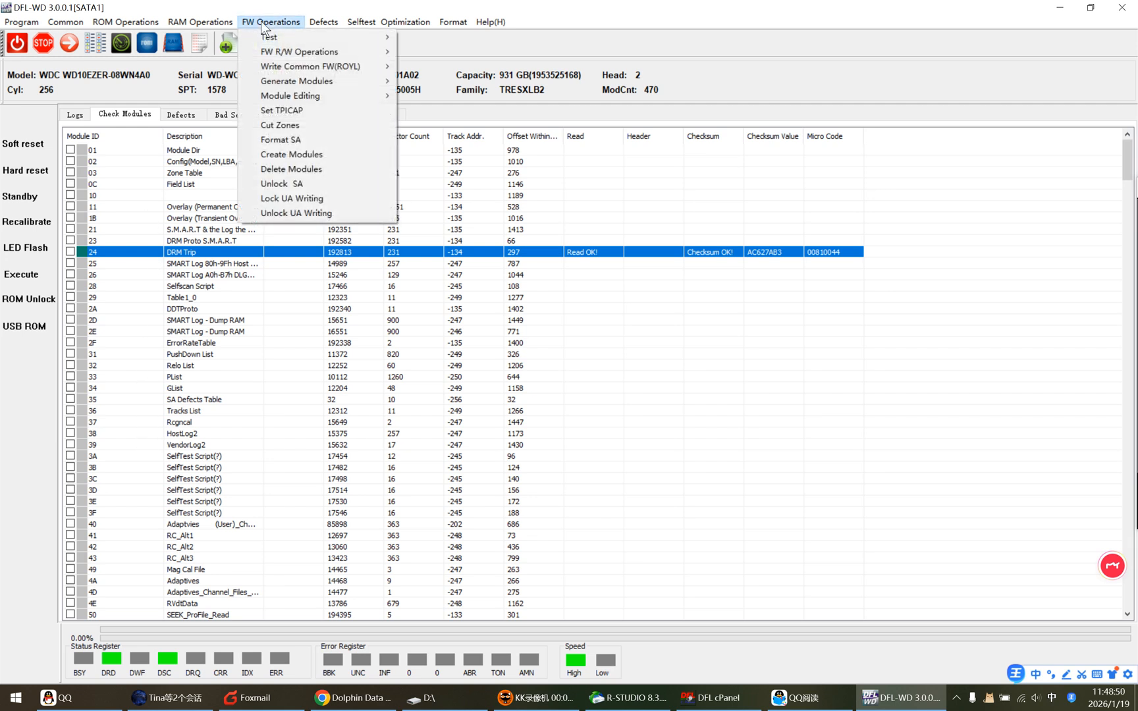
mouse_move(318, 53)
mouse_move(322, 84)
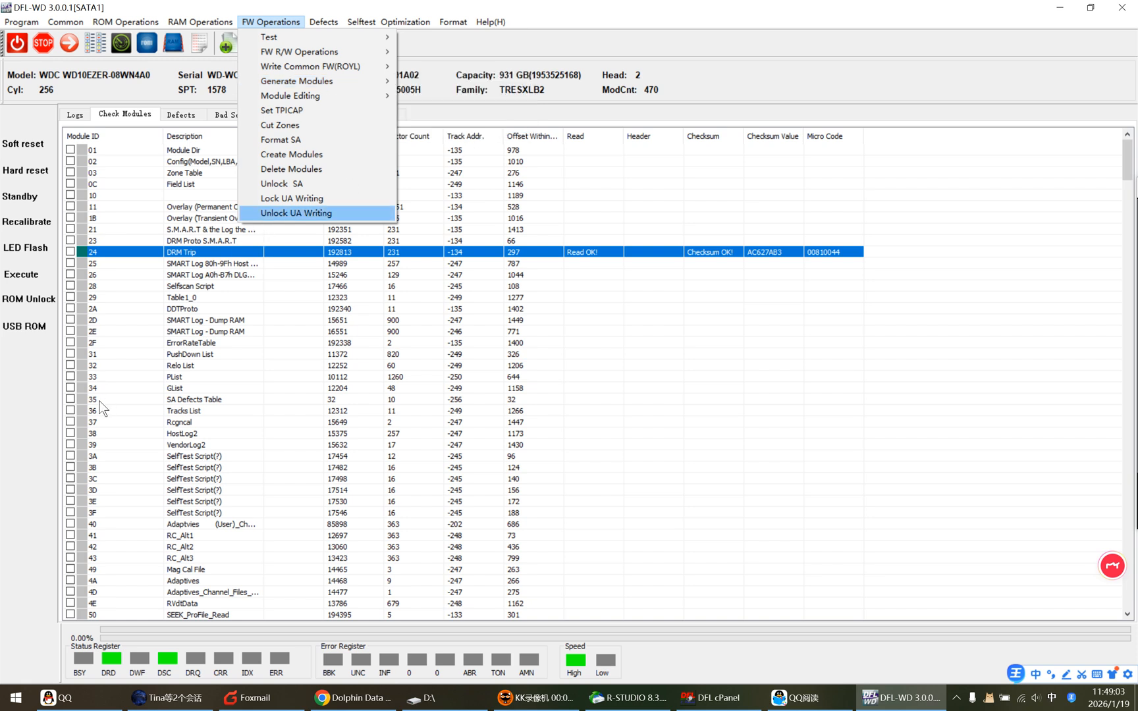
left_click(121, 356)
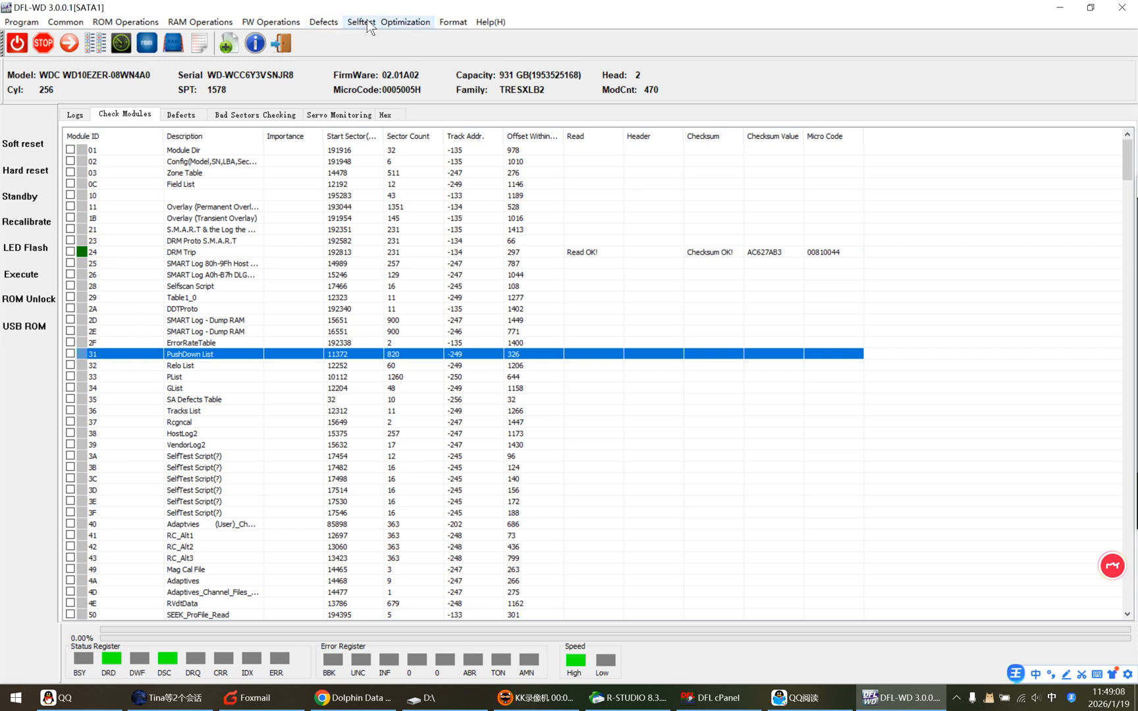
left_click(322, 21)
mouse_move(380, 98)
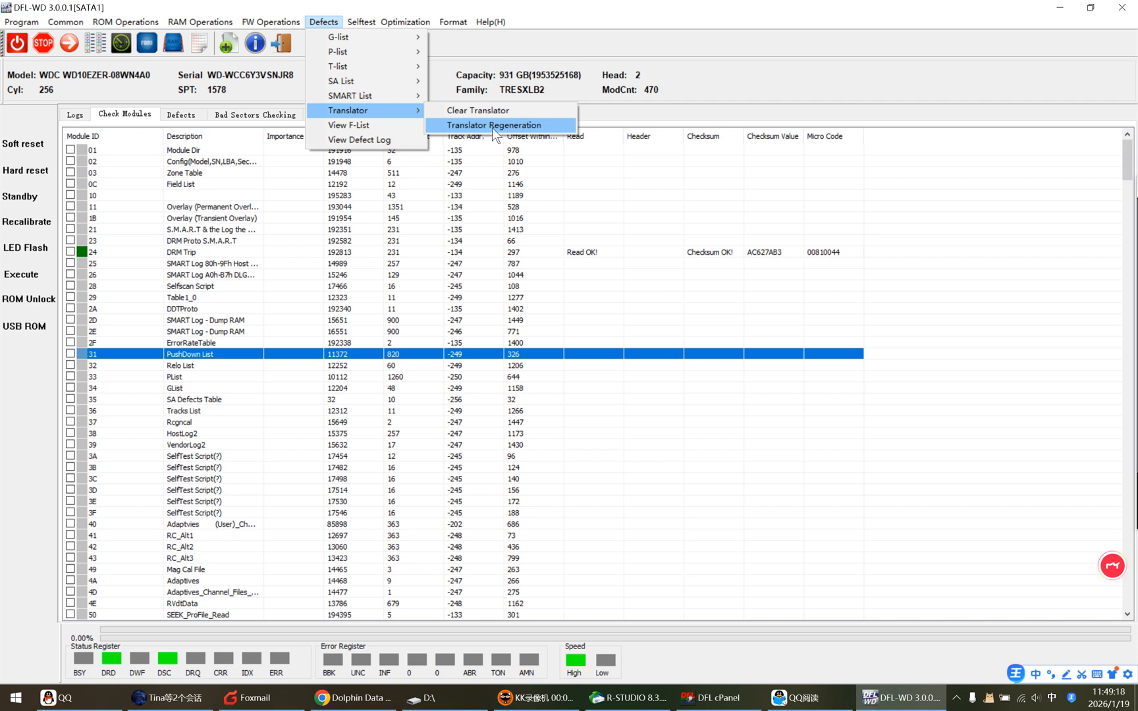
left_click(109, 354)
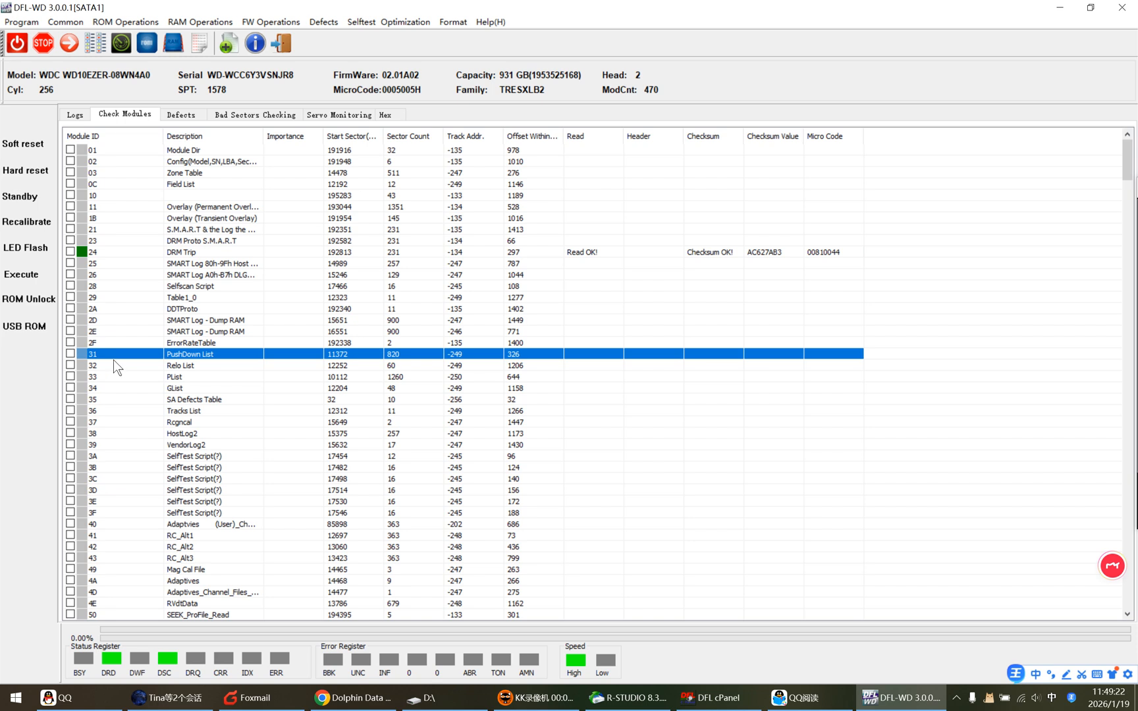
left_click(111, 366)
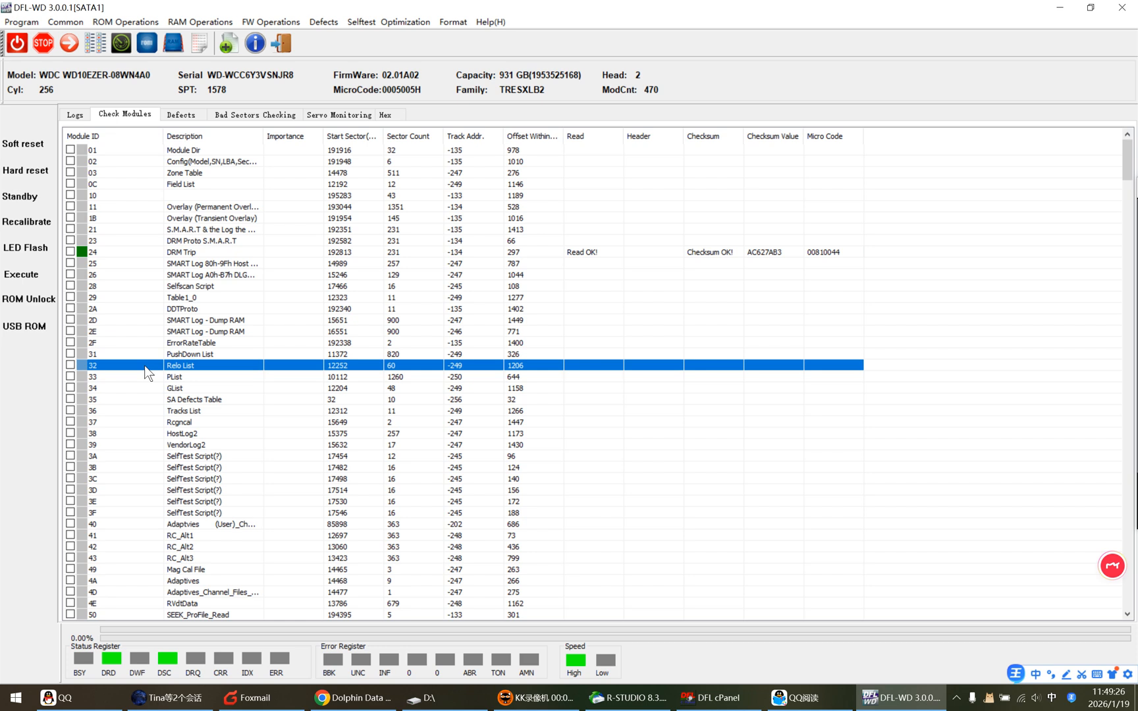
View the actions offered for module 32 (Relo List) and its Module Shift free tracks, closing them without shifting the module.
right_click(106, 364)
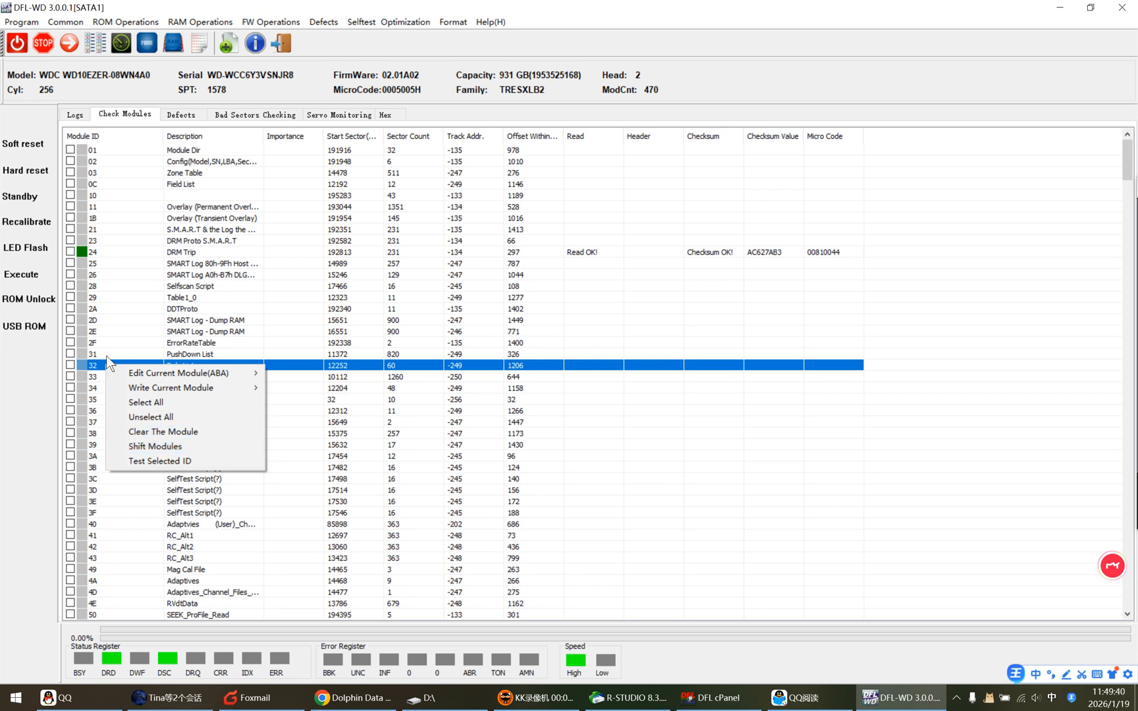
left_click(106, 361)
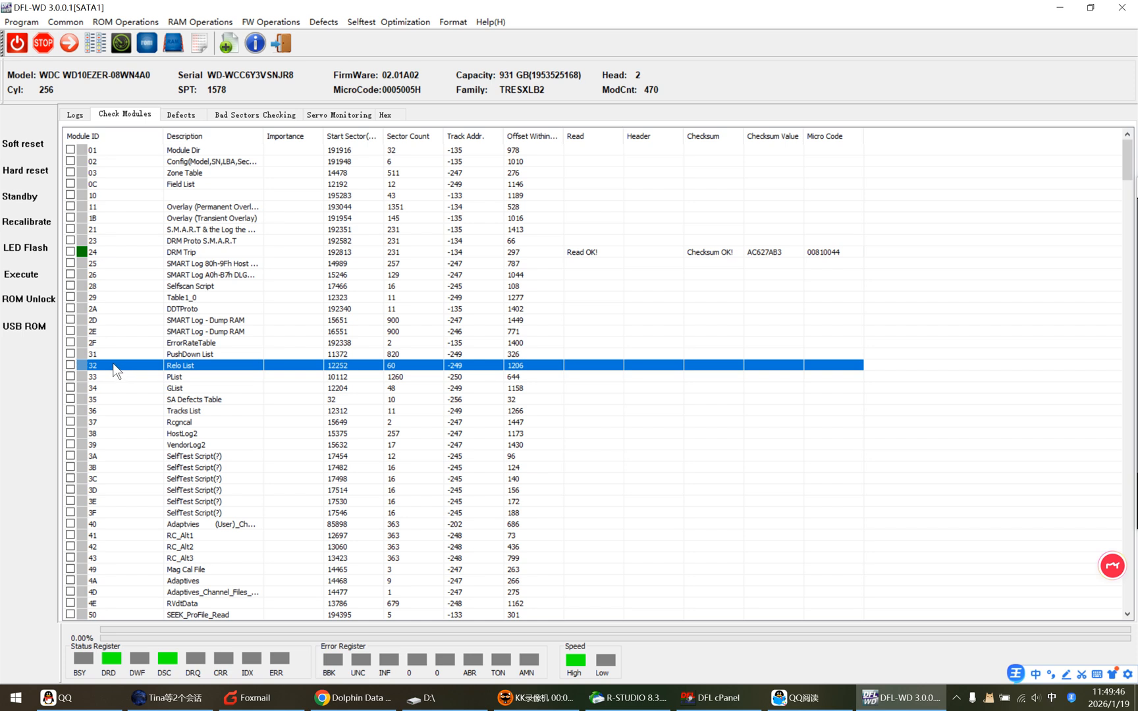
right_click(112, 363)
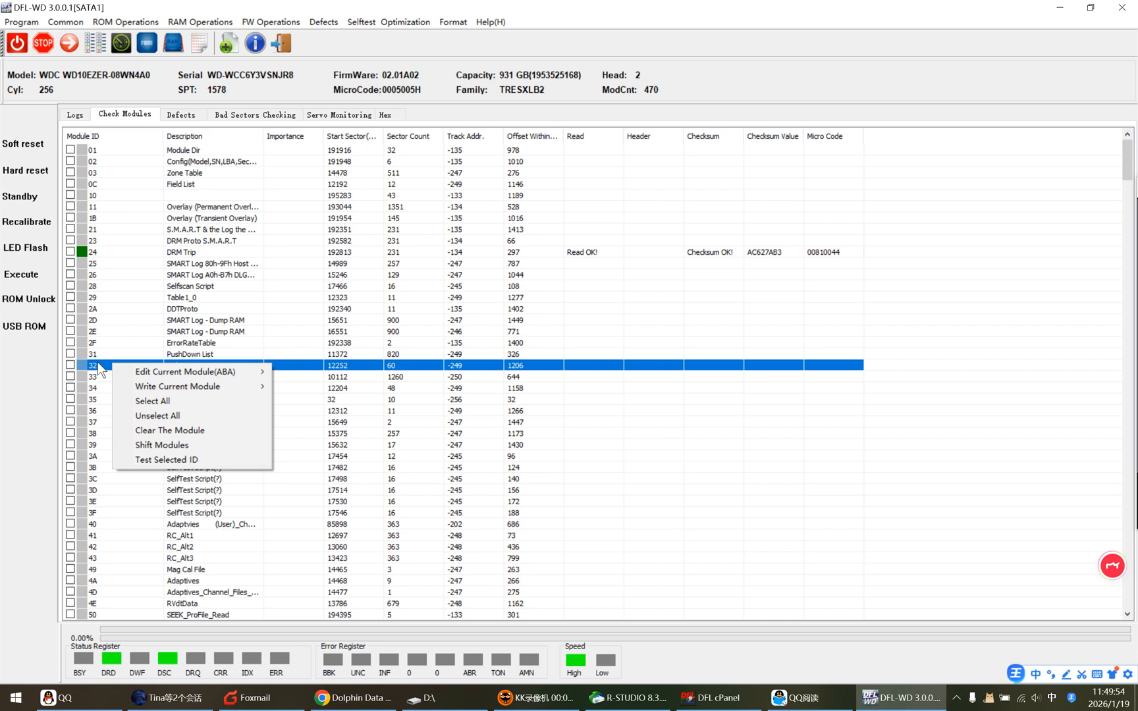
left_click(409, 367)
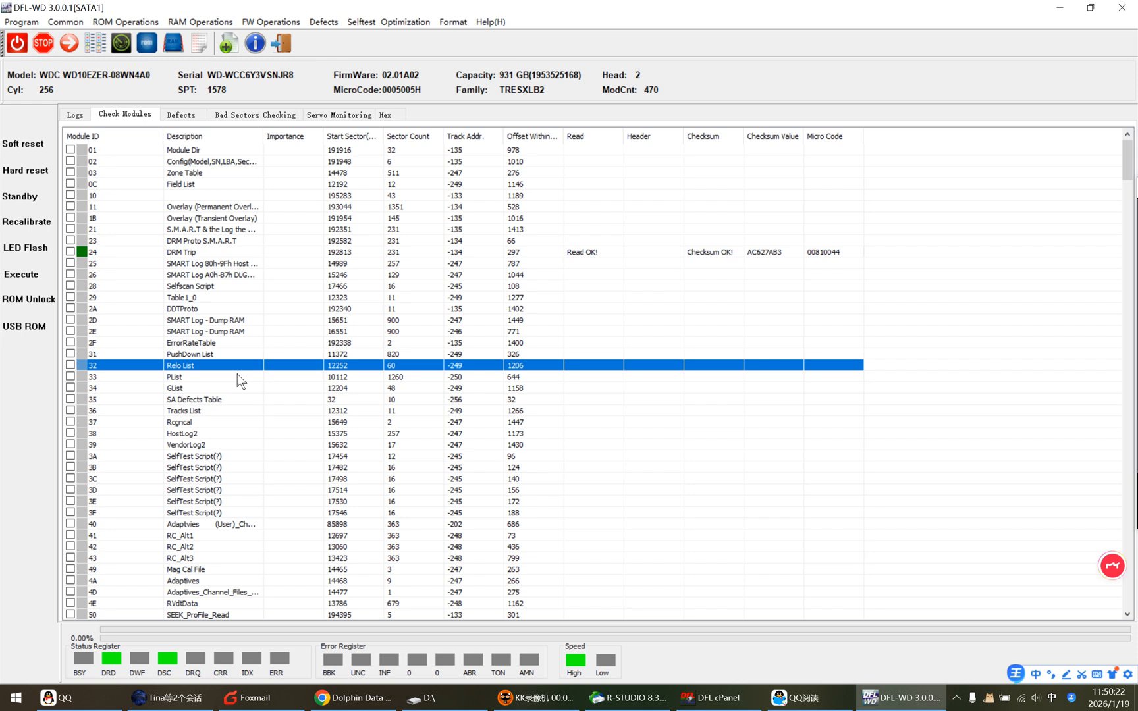
right_click(120, 370)
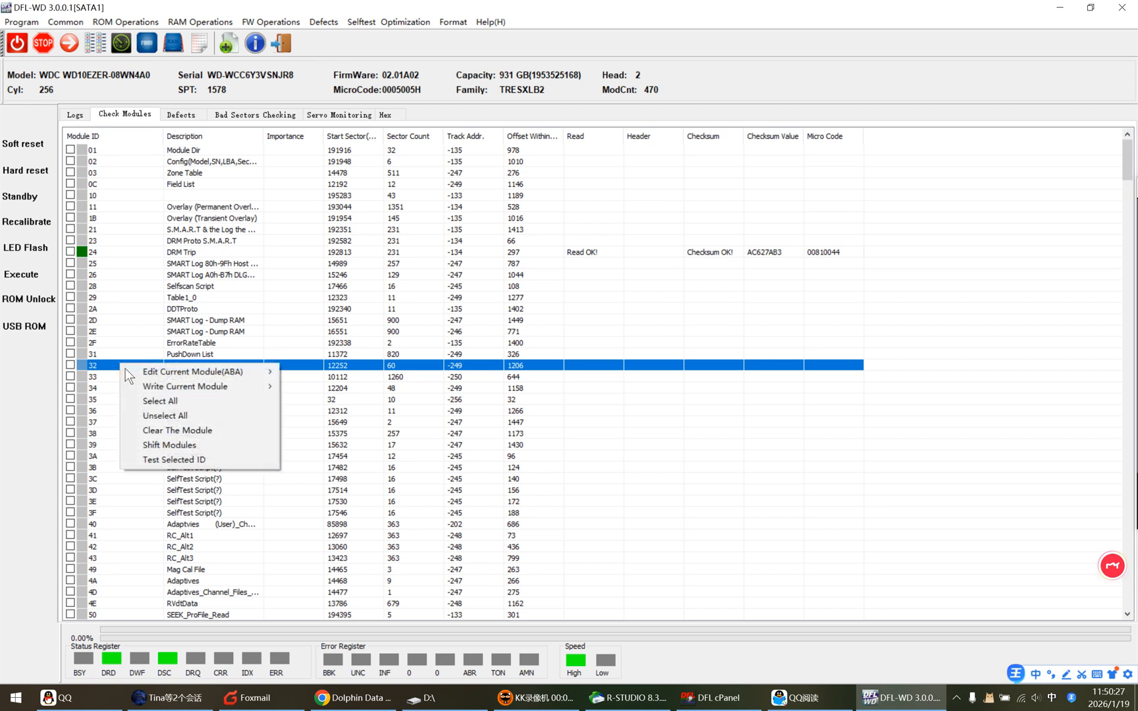
left_click(175, 445)
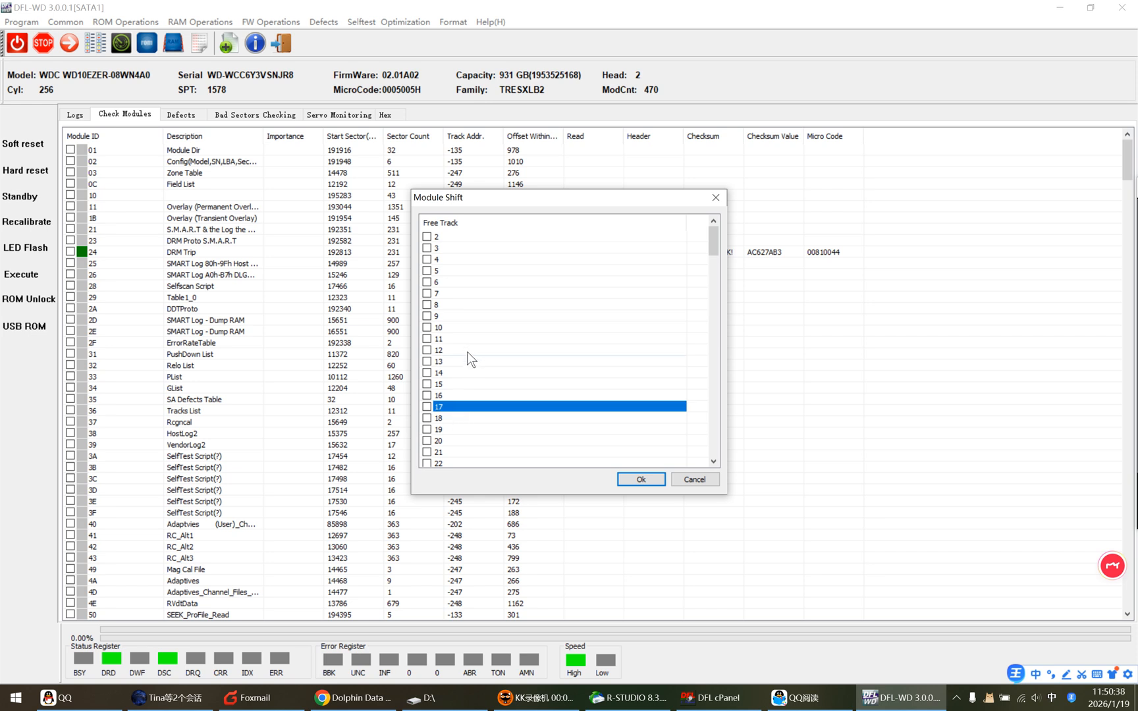
left_click(694, 479)
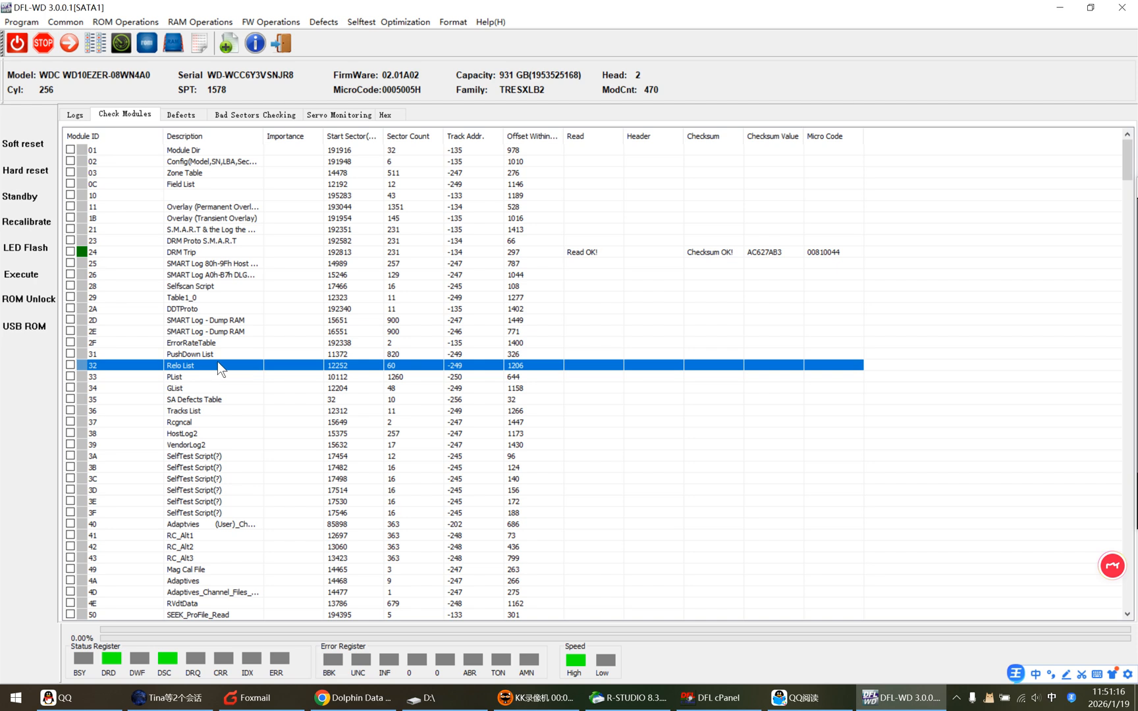
View the slow initialization fixes offered among the common repair functions.
left_click(73, 25)
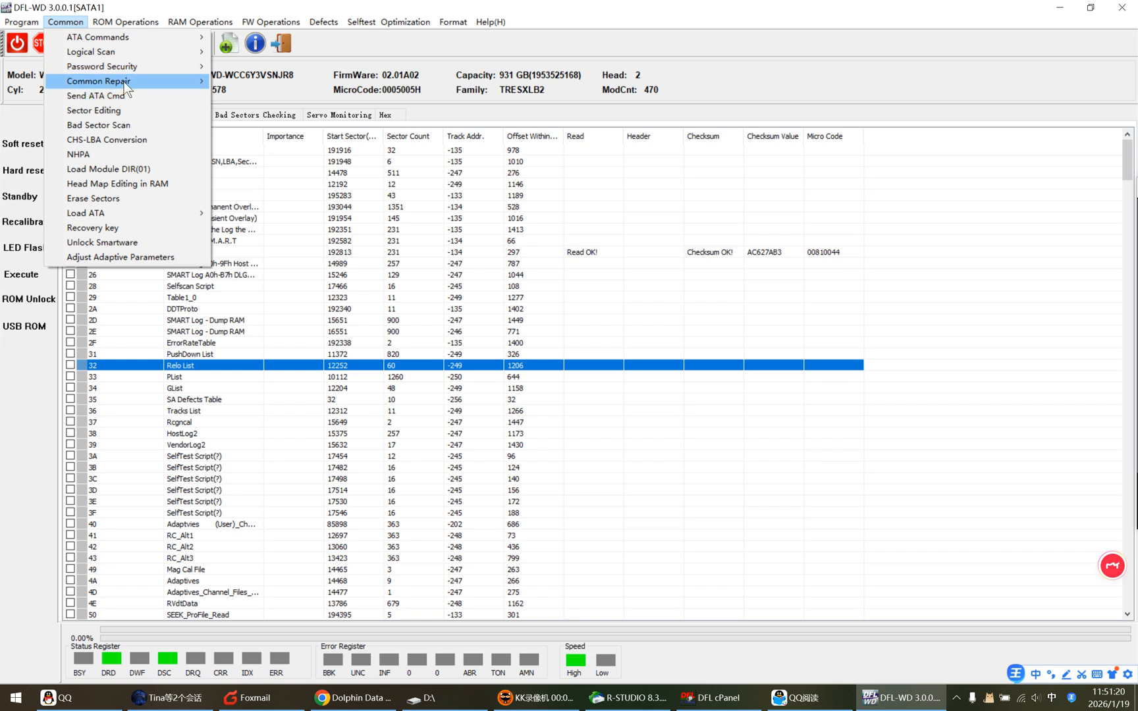
mouse_move(124, 81)
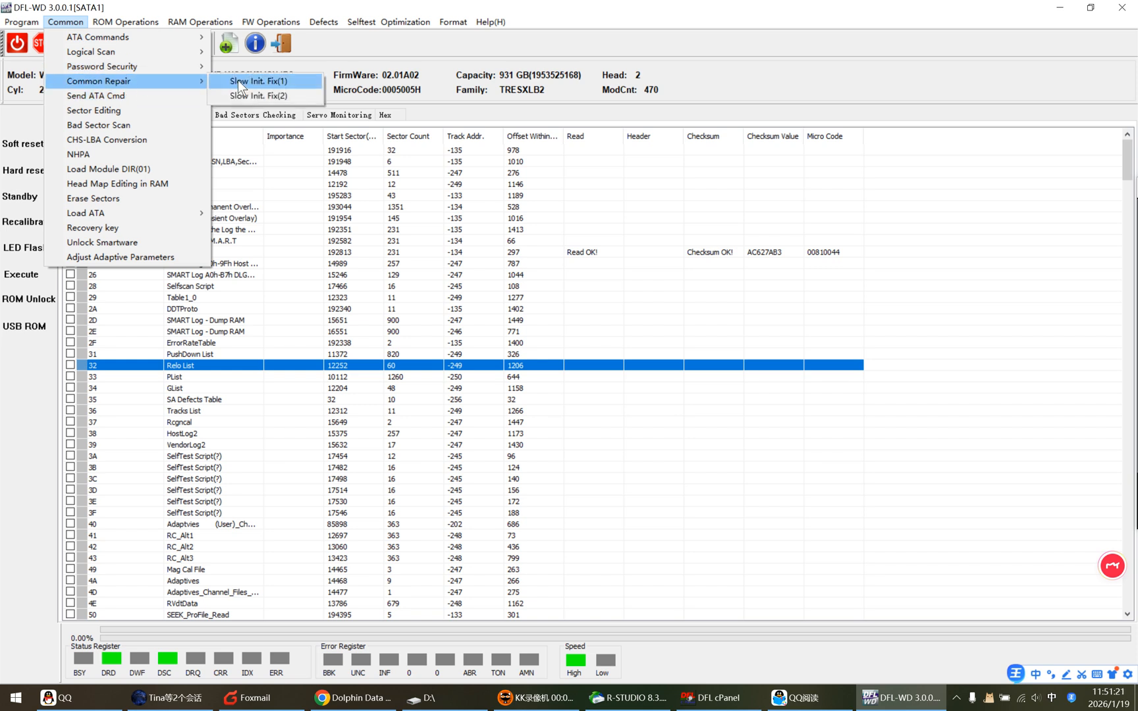
left_click(282, 82)
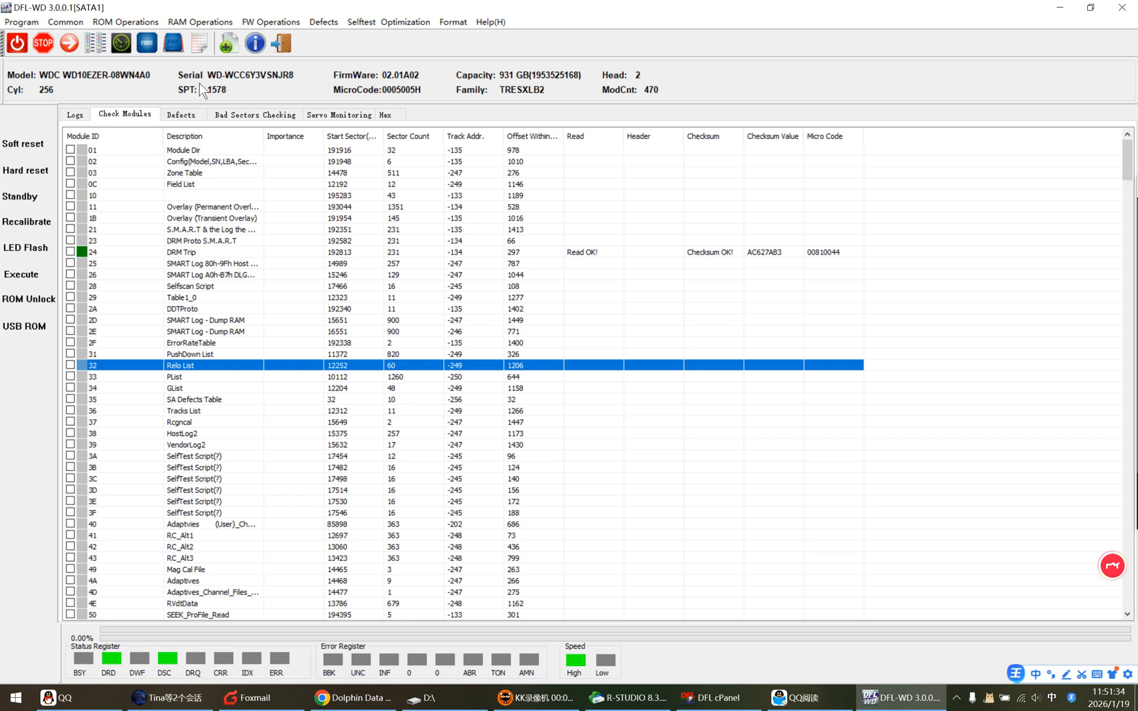
Read all firmware modules to the default path according to ABA, using only Copy 0.
left_click(270, 22)
mouse_move(334, 50)
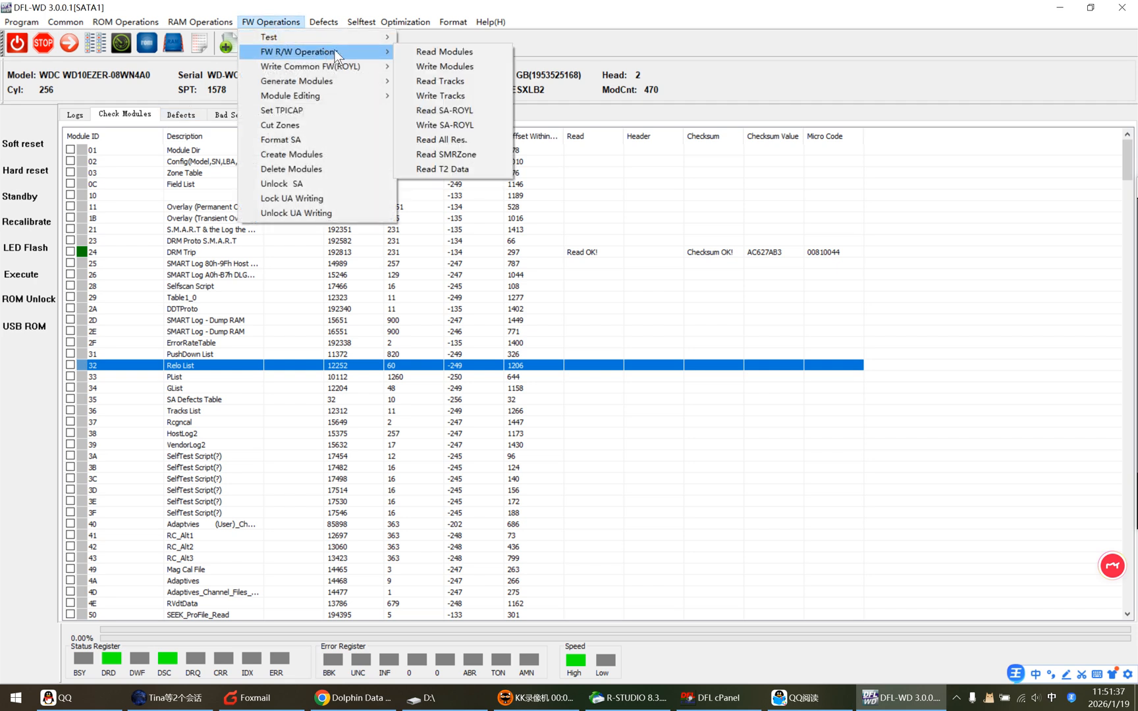
left_click(442, 53)
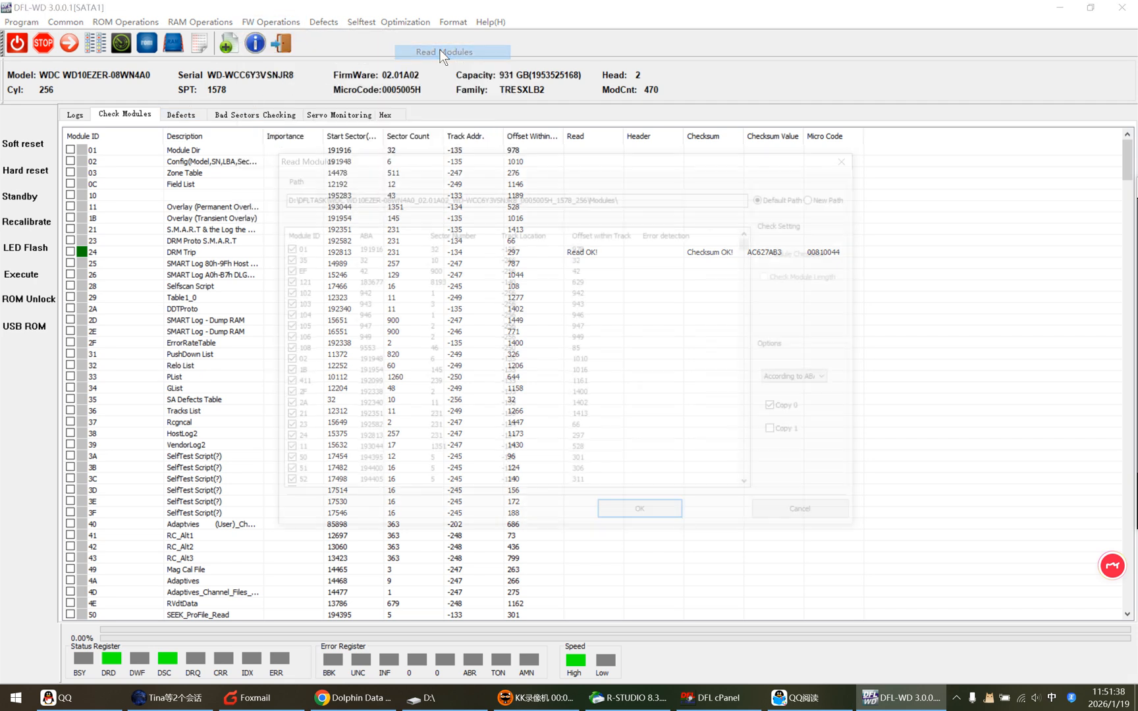
left_click(320, 235)
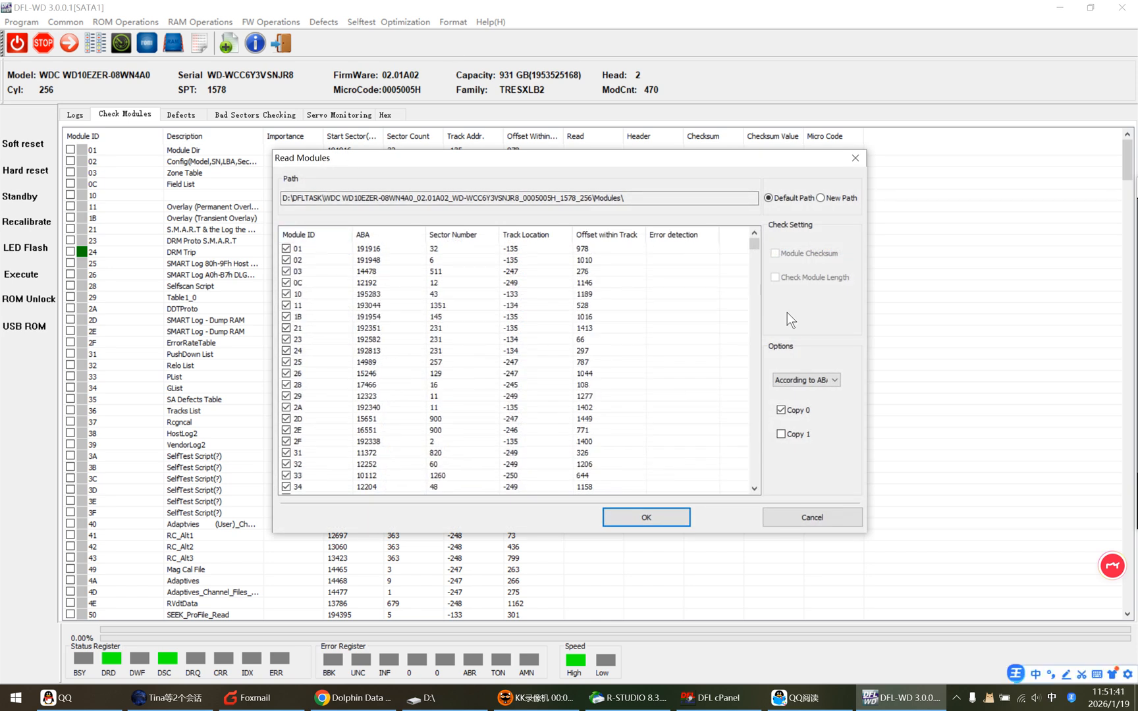
left_click(641, 516)
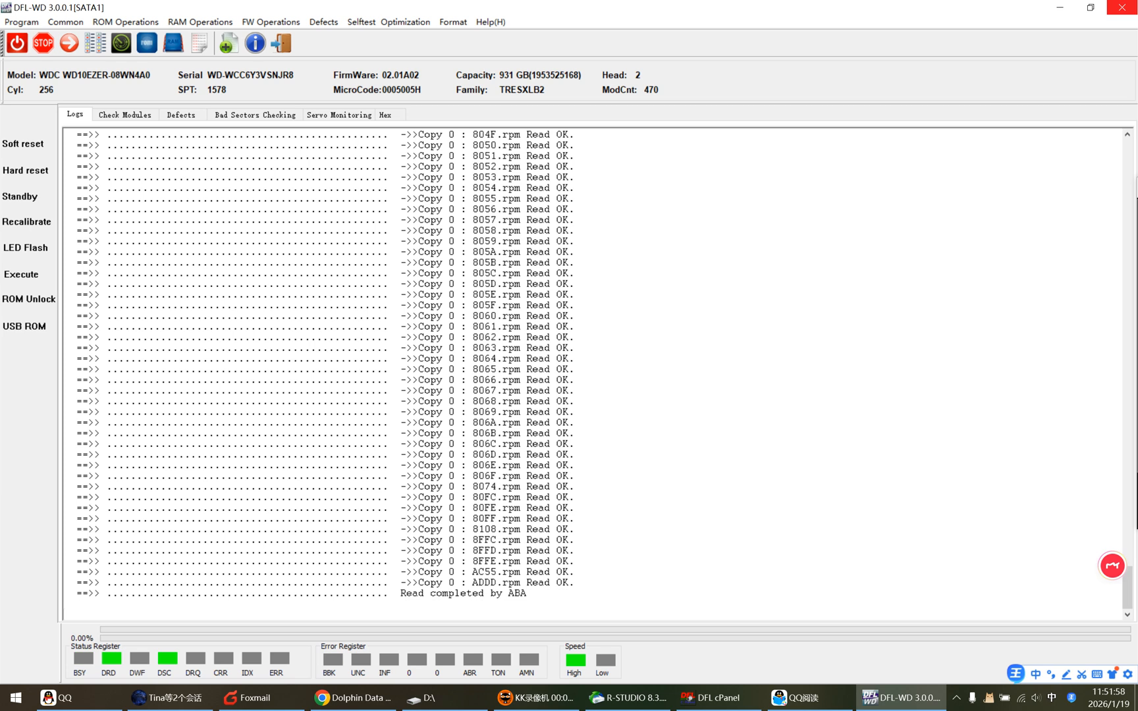
Read the drive's ROM through the ATA interface.
left_click(125, 22)
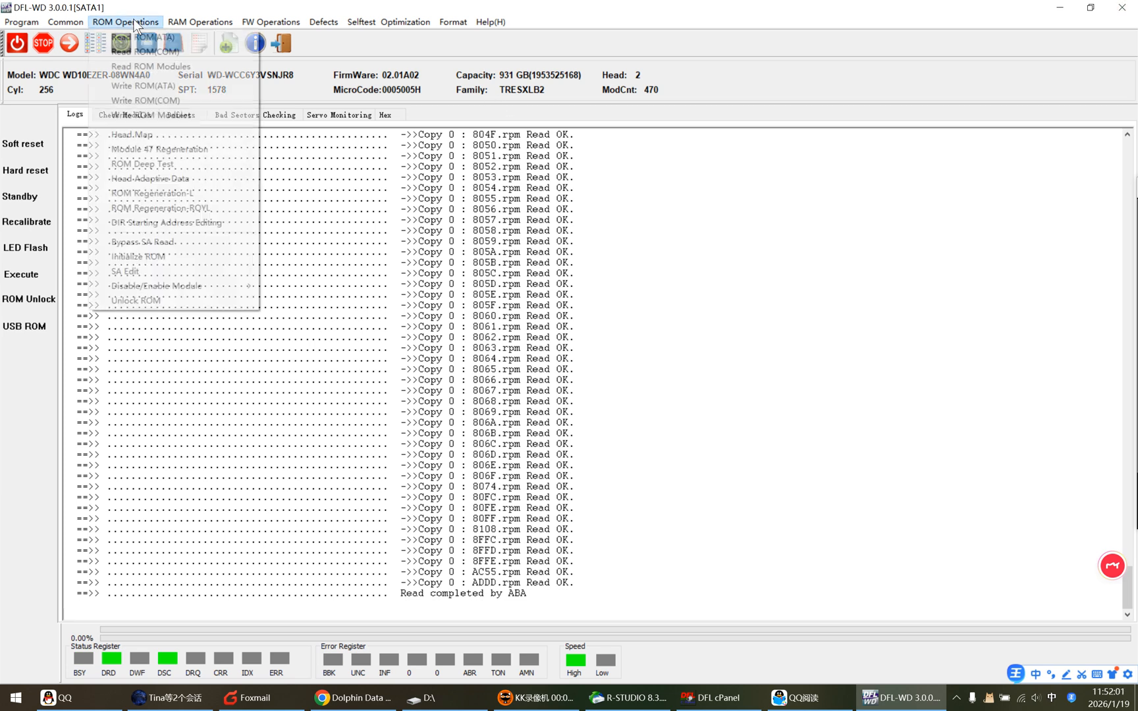
left_click(161, 35)
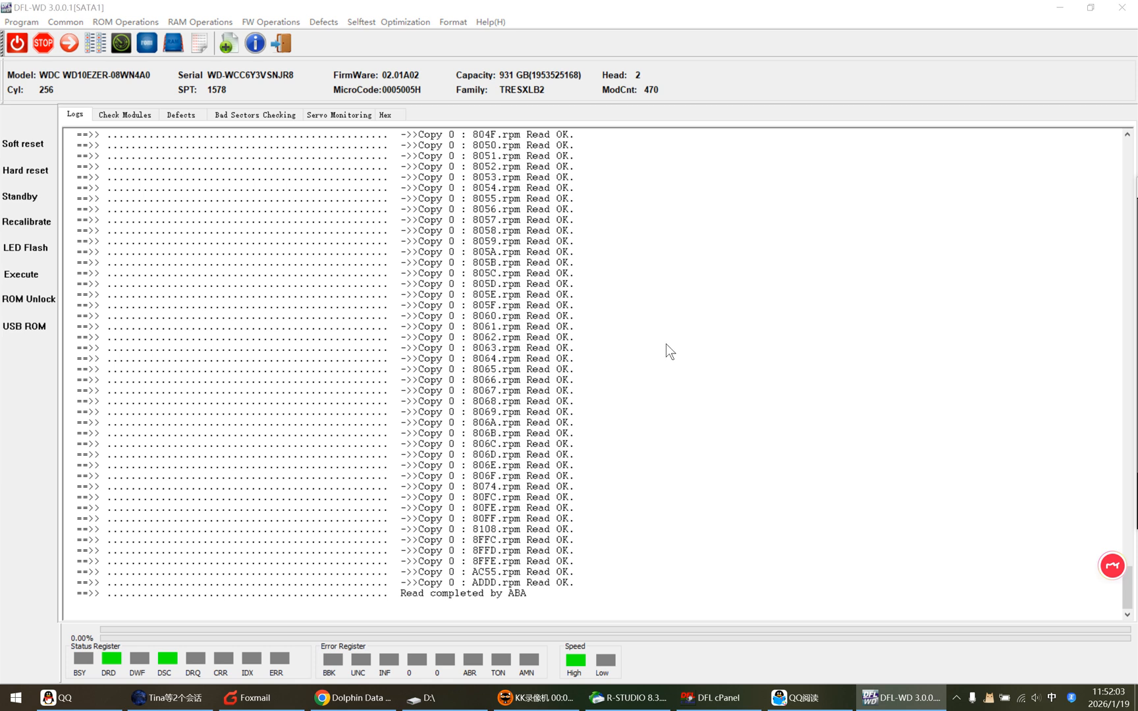
left_click(464, 361)
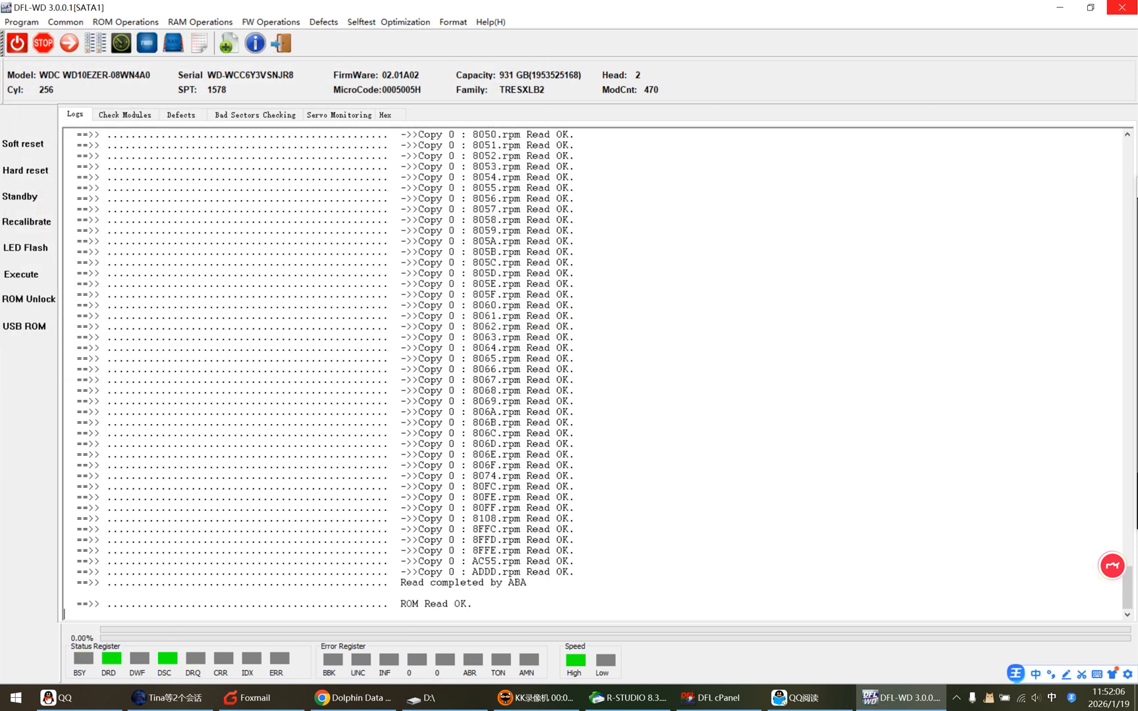
Examine the firmware read and write operations, including Read SA-ROYL, and return to the checked modules list.
left_click(119, 26)
mouse_move(262, 23)
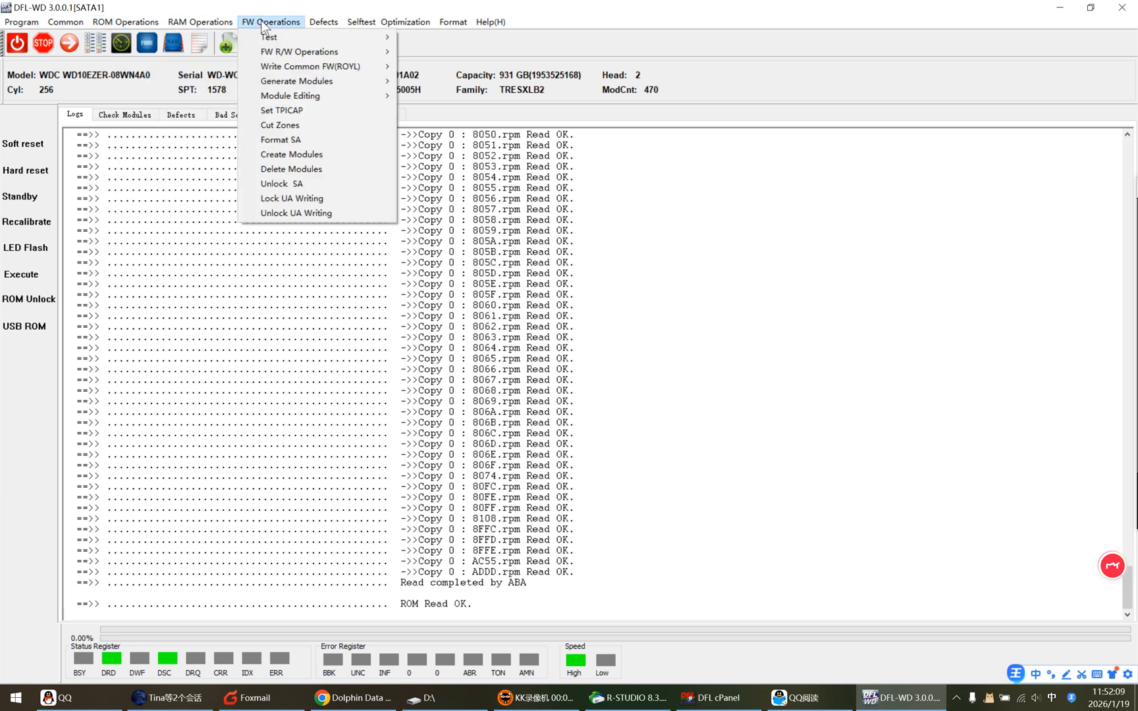
mouse_move(326, 51)
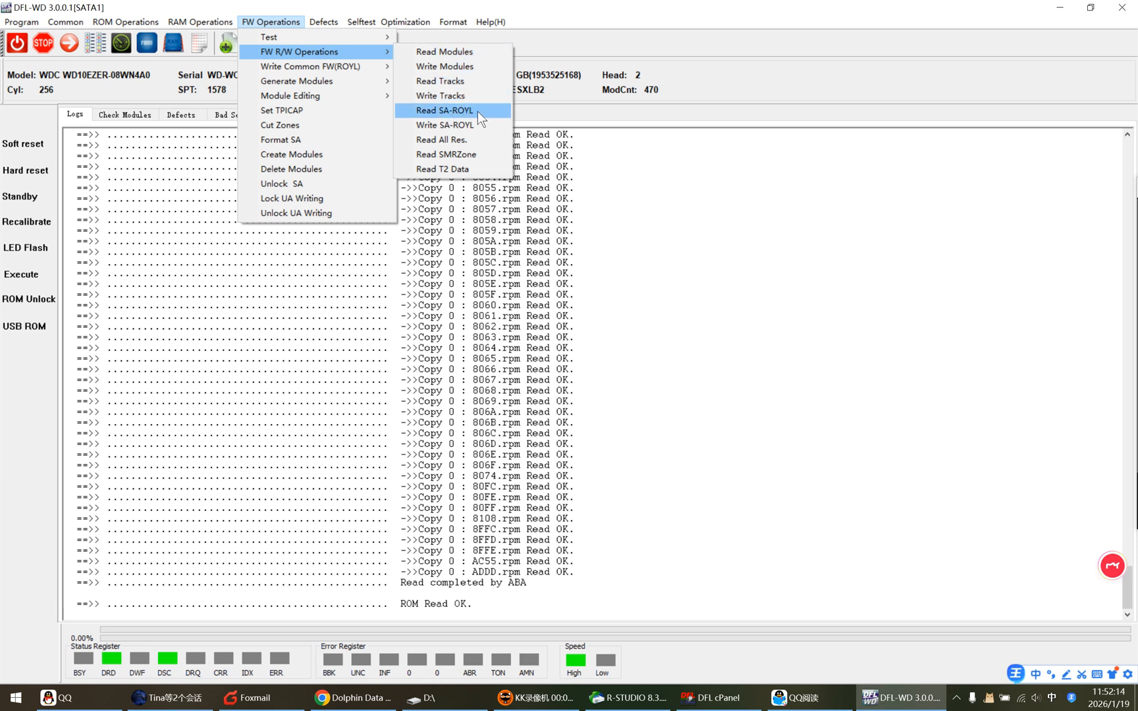
left_click(685, 306)
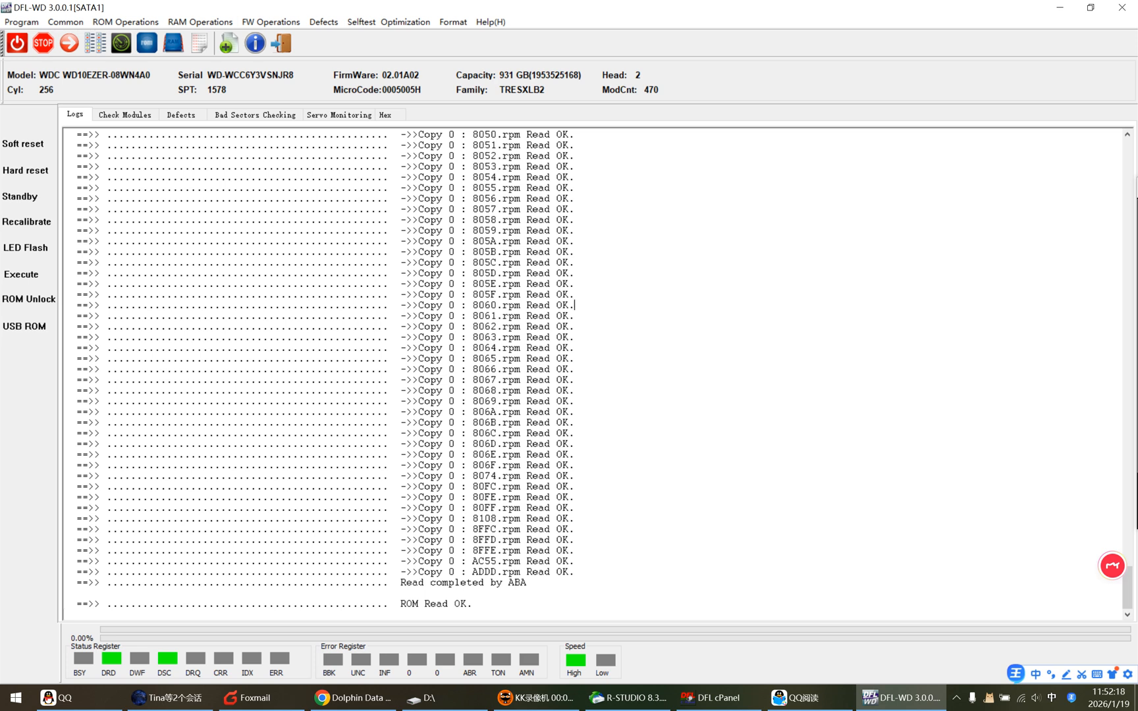
left_click(140, 117)
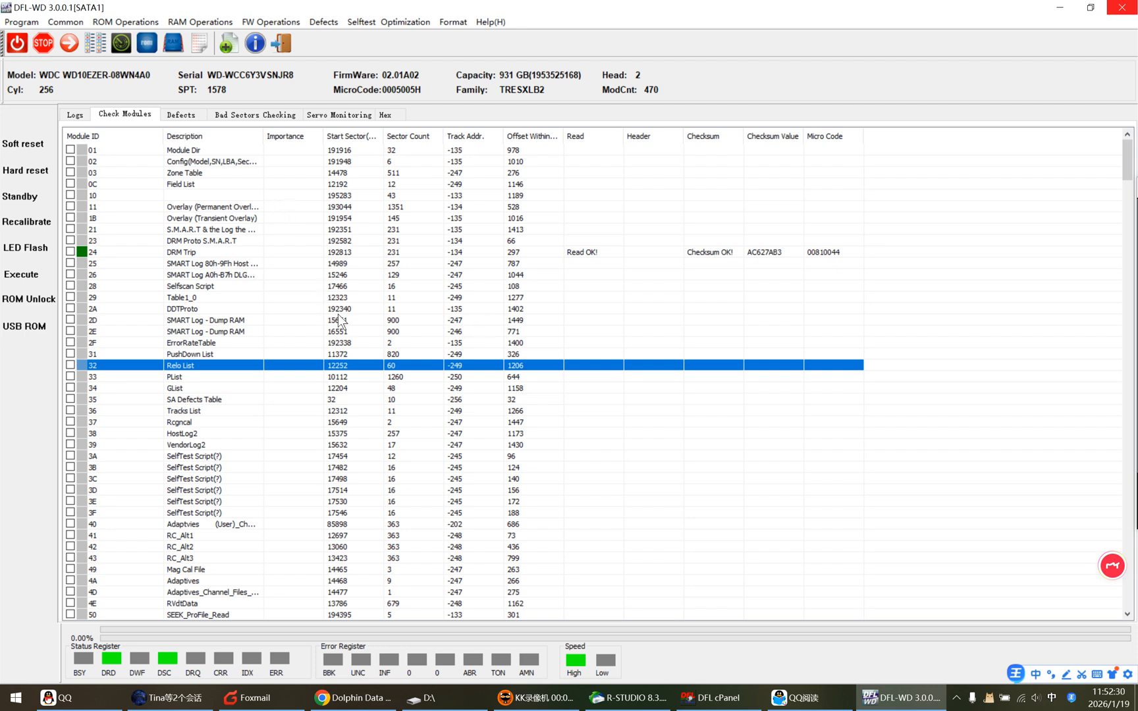
Switch to DFL cPanel, launch the DDP data extraction program for SATA 1, and shift its window clear of the drive details.
left_click(711, 702)
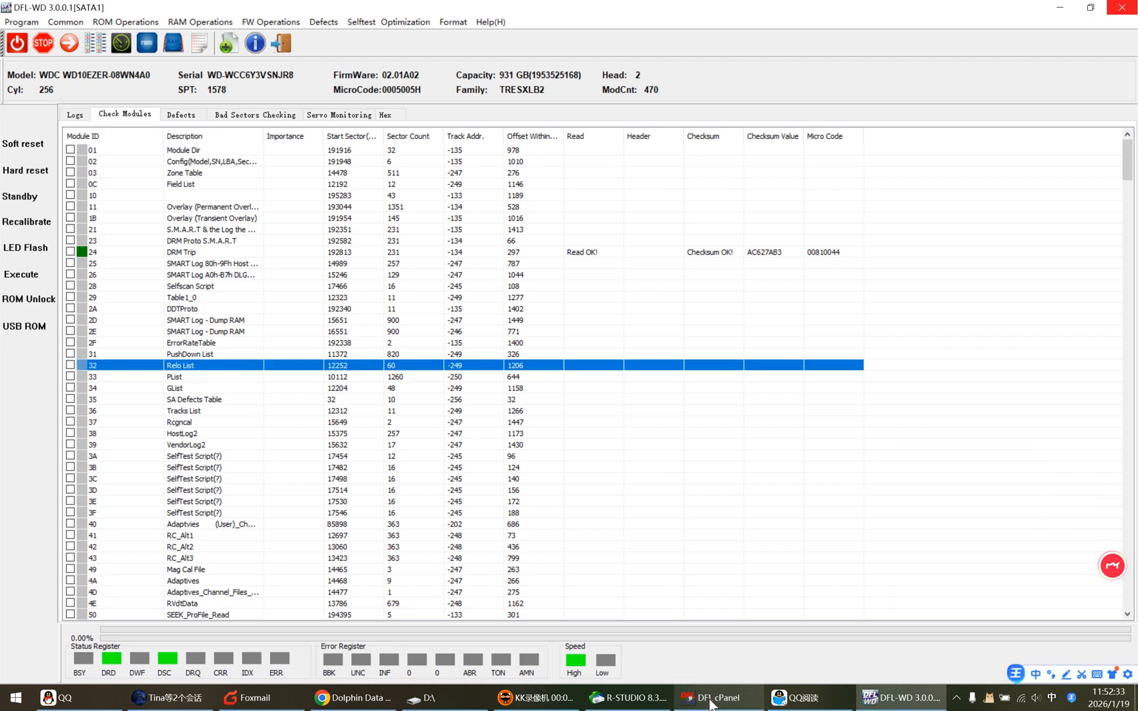
left_click(711, 702)
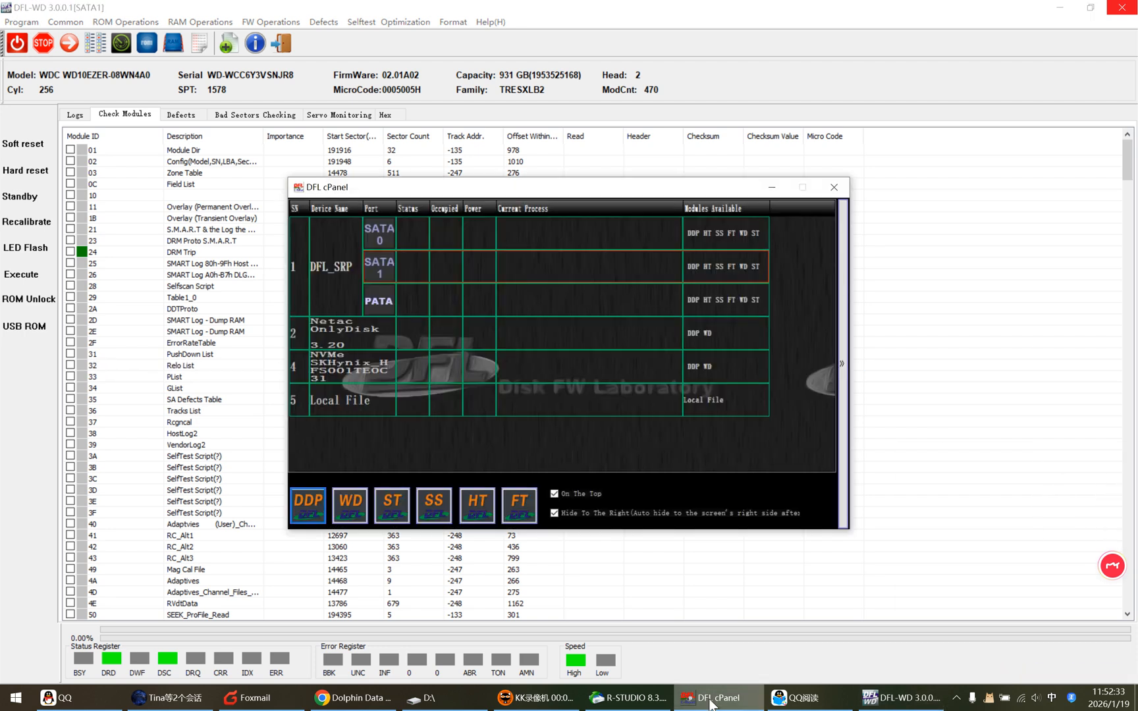
left_click(308, 503)
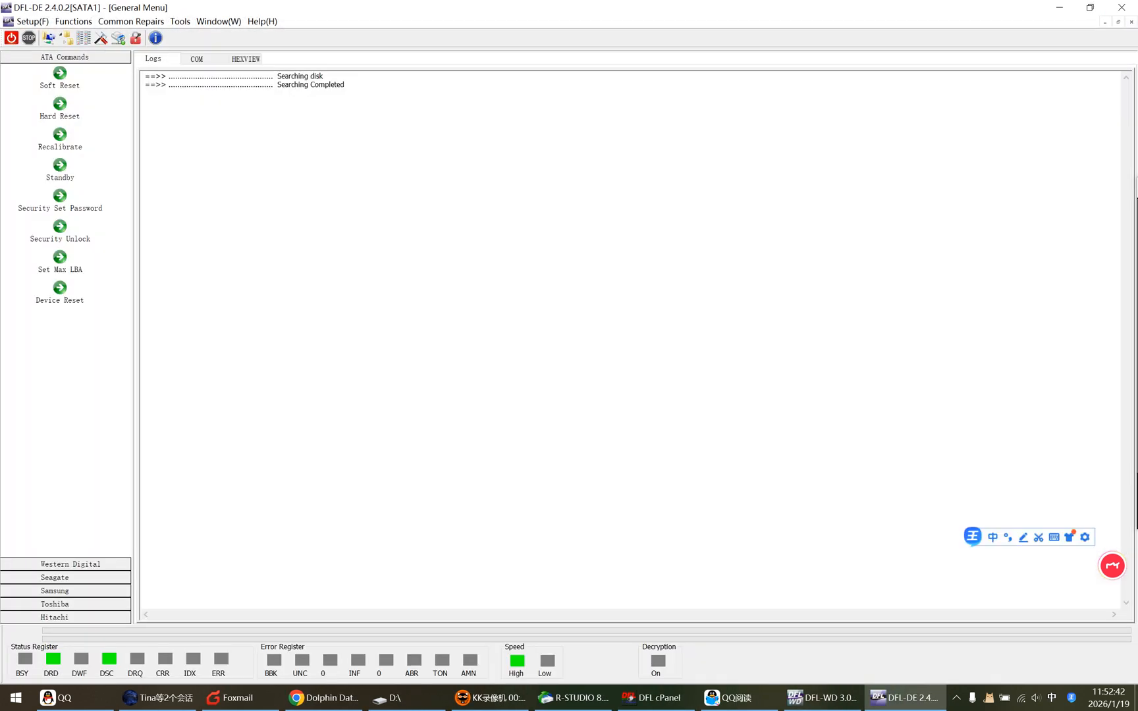
left_click_drag(399, 8, 568, 85)
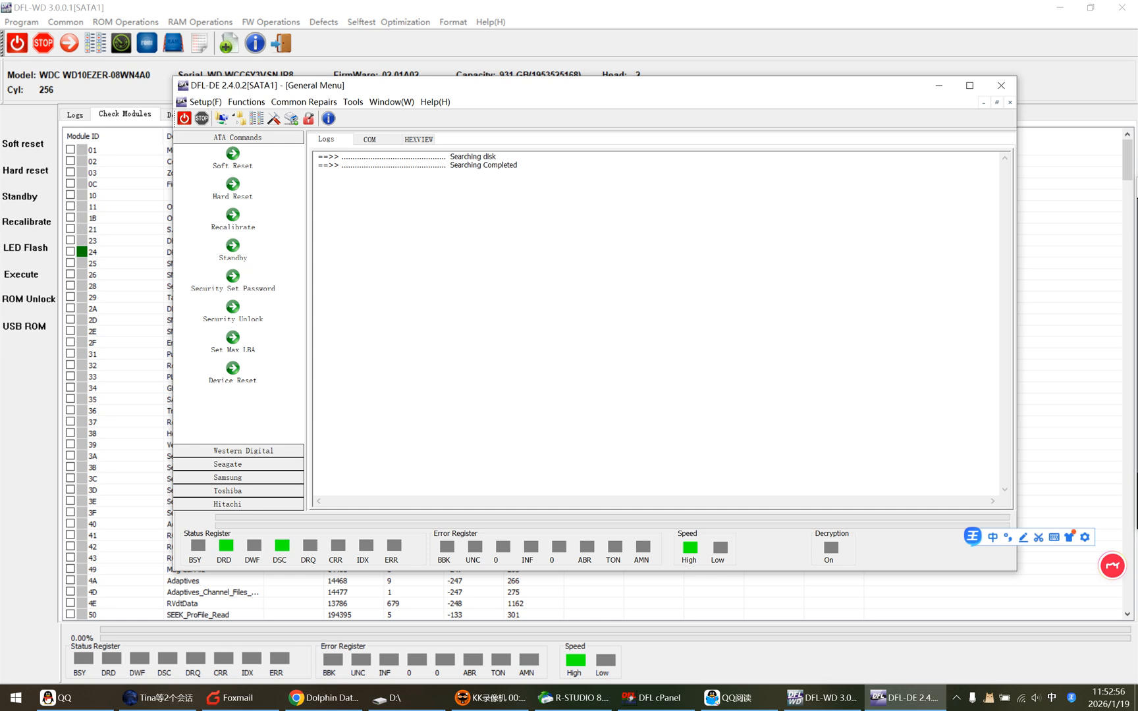
left_click_drag(564, 89, 580, 118)
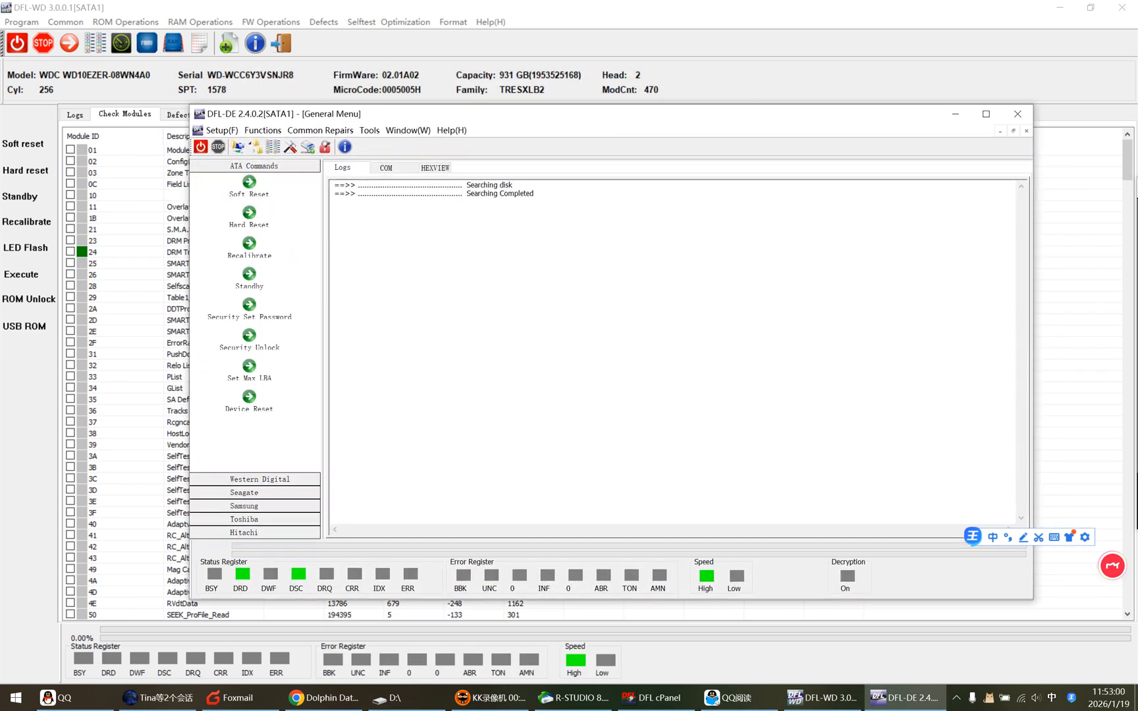
Create a File Extraction task for the WDC WD10EZER source disk with a binary bitmap and Auto-expand partition enabled.
left_click(238, 147)
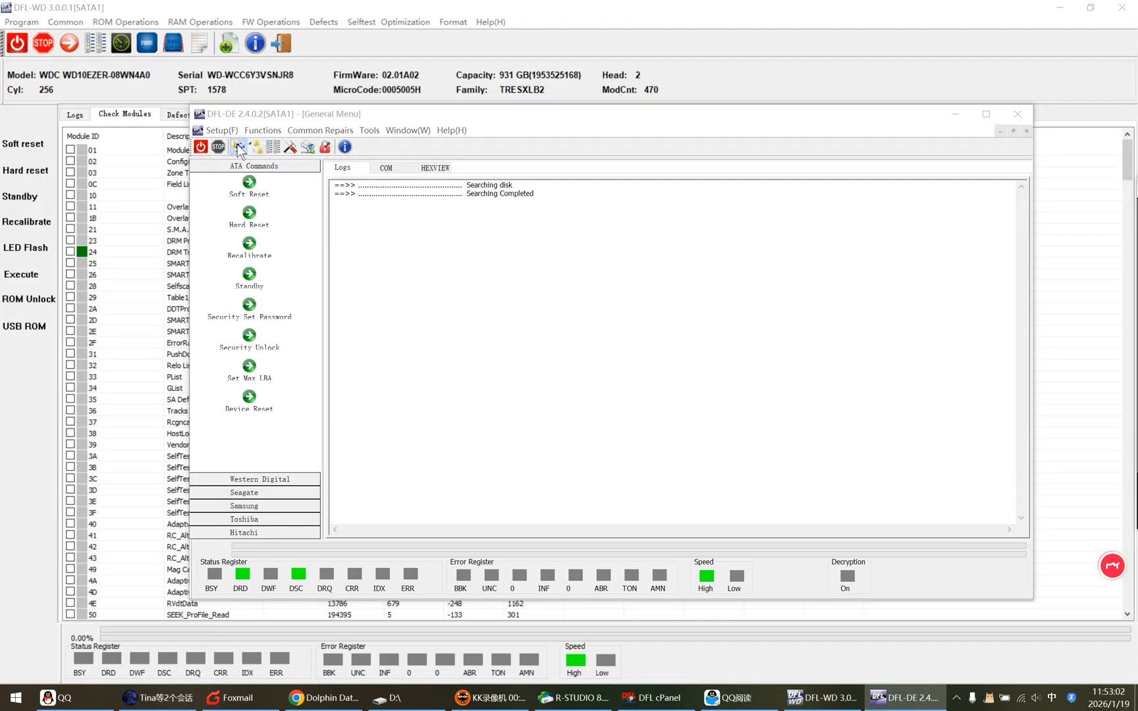
left_click(650, 291)
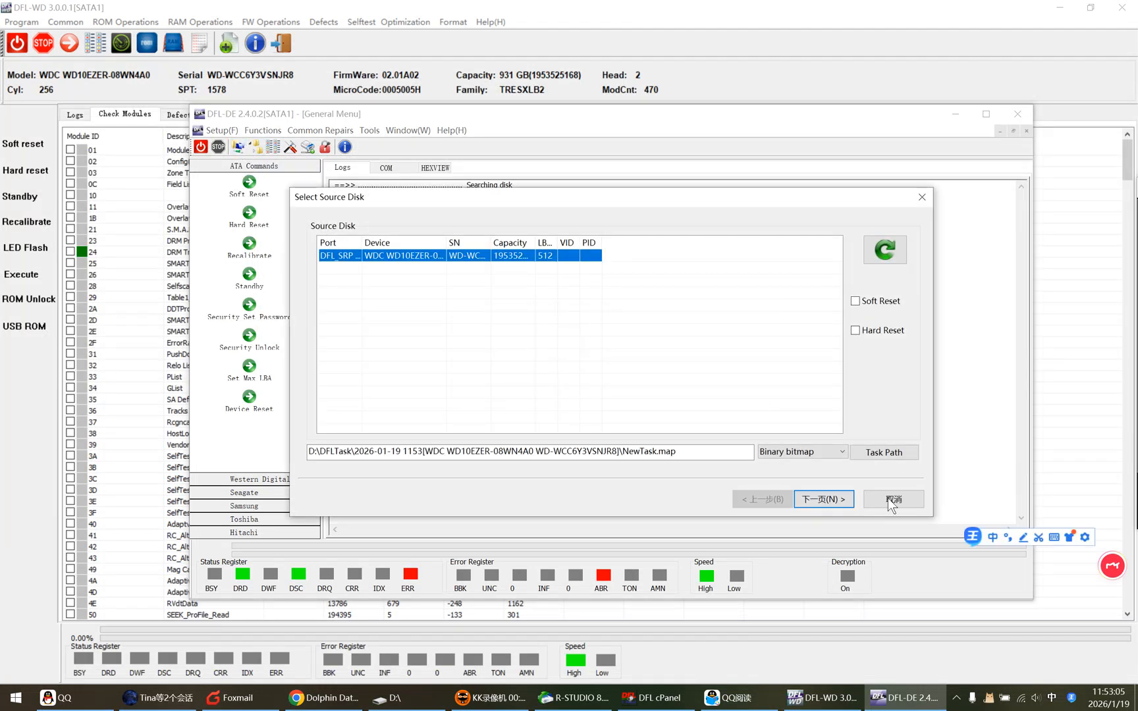
left_click(835, 495)
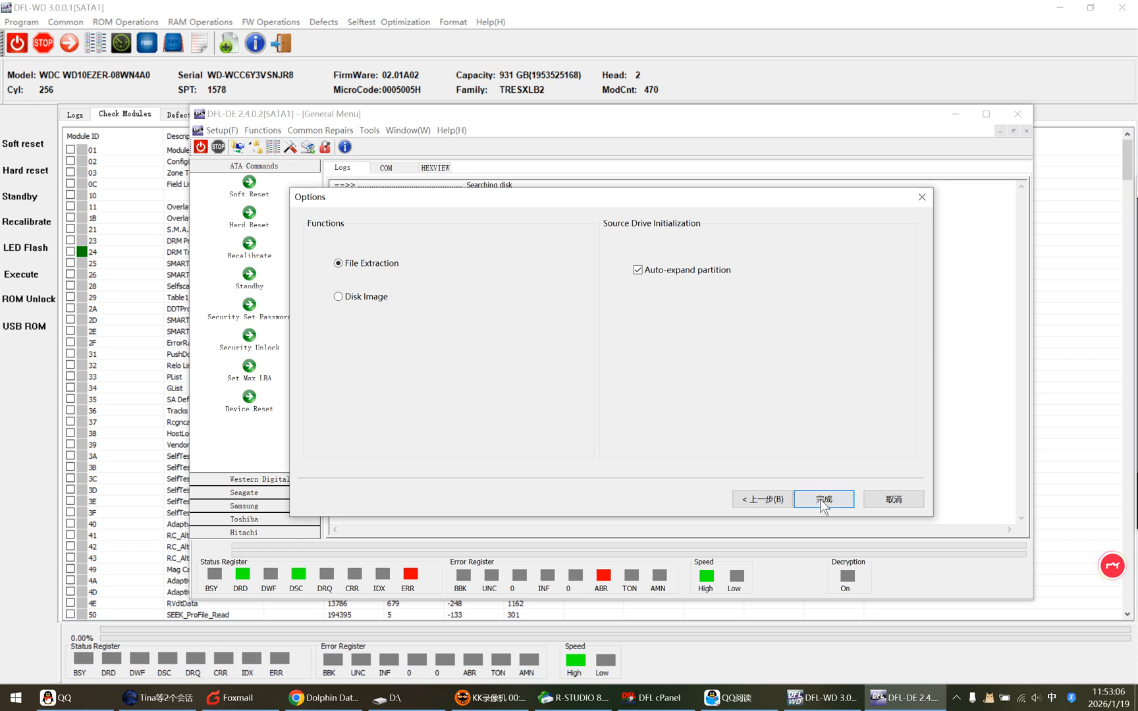
left_click(821, 499)
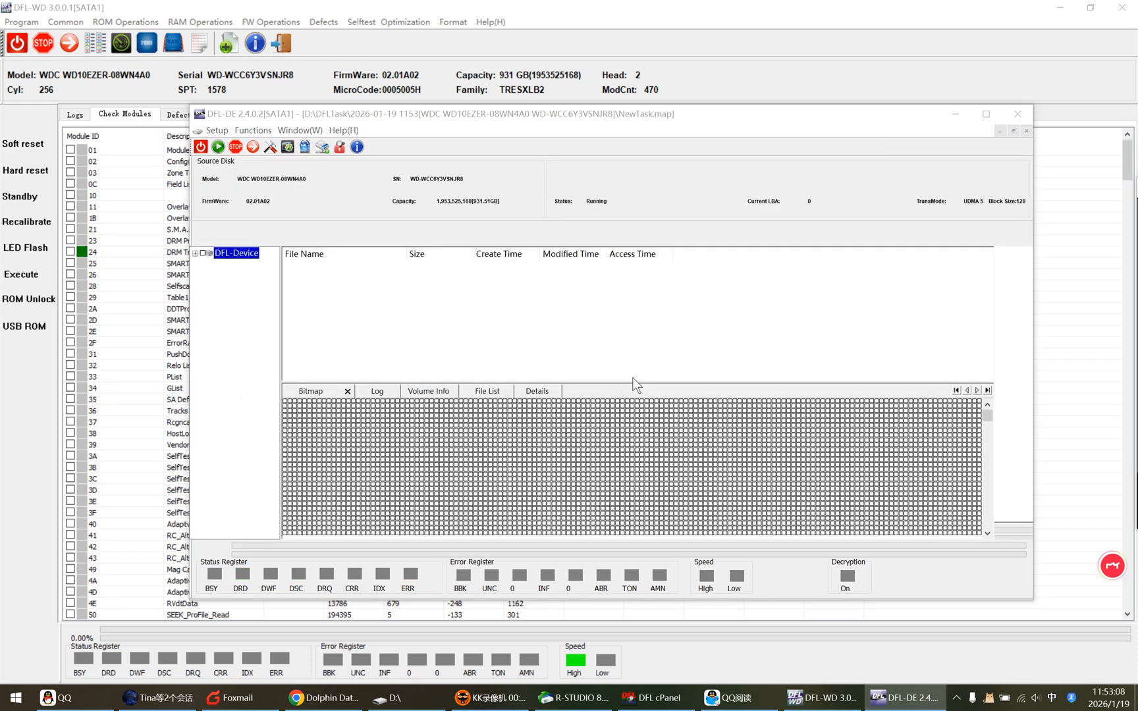
Widen the partition tree and open the BitLocker FAT32 partition's password analyser, closing it without entering a password.
left_click_drag(280, 308, 340, 309)
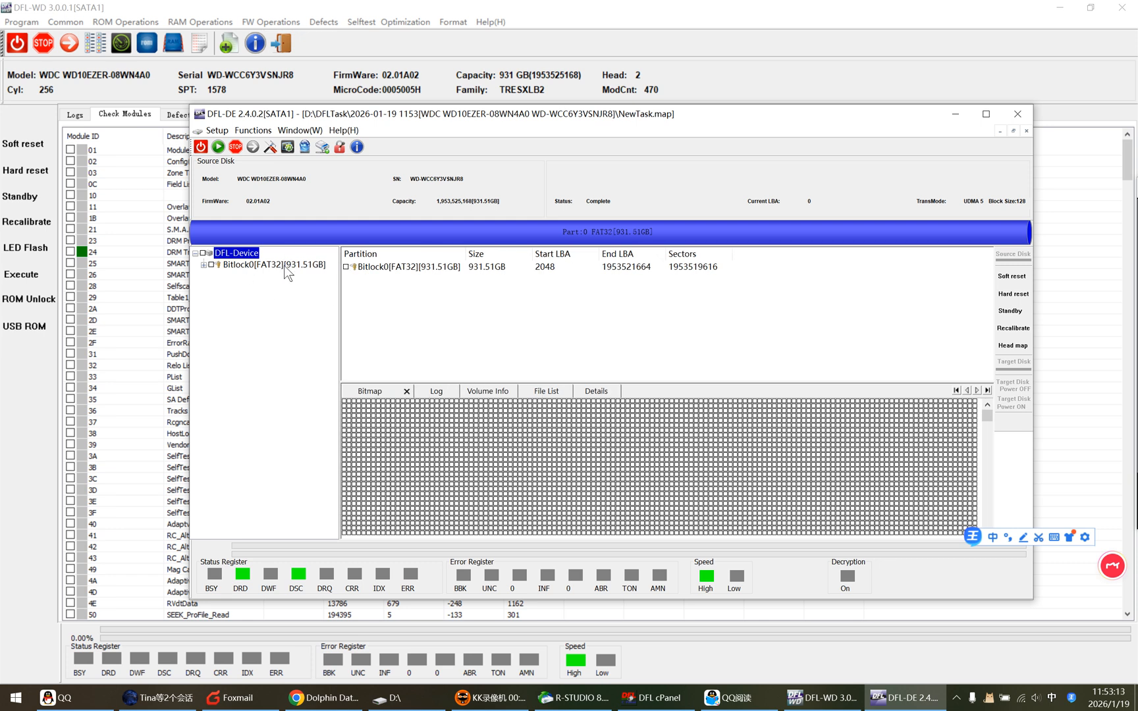
double_click(280, 264)
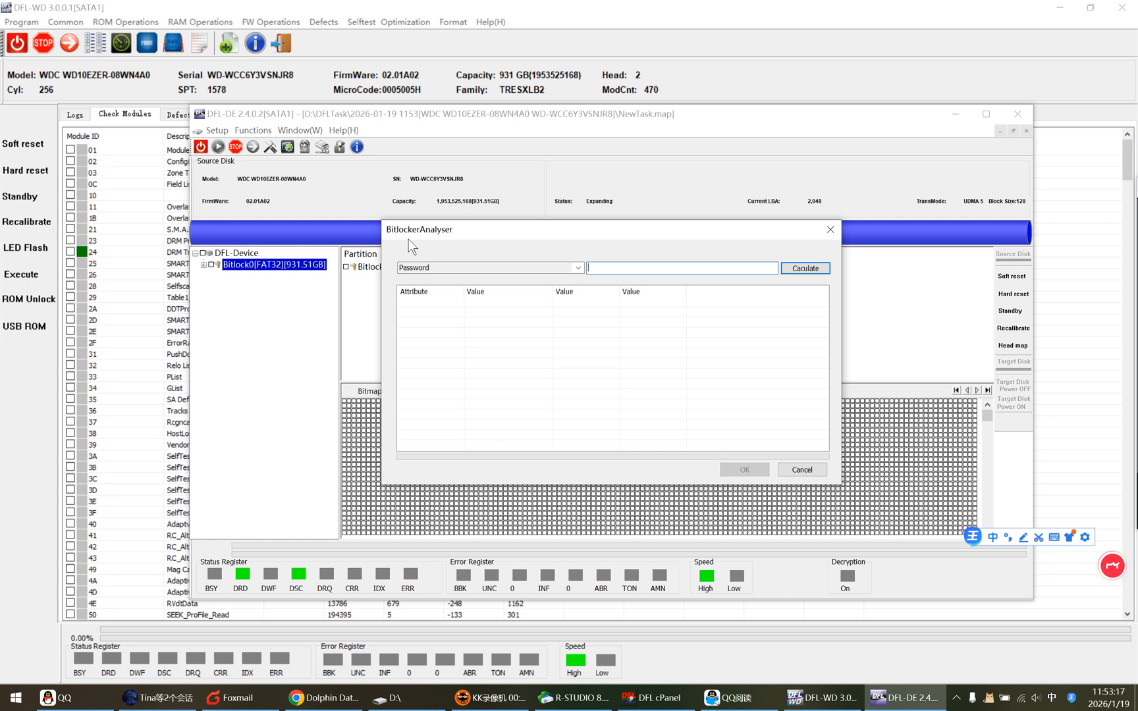
left_click(803, 469)
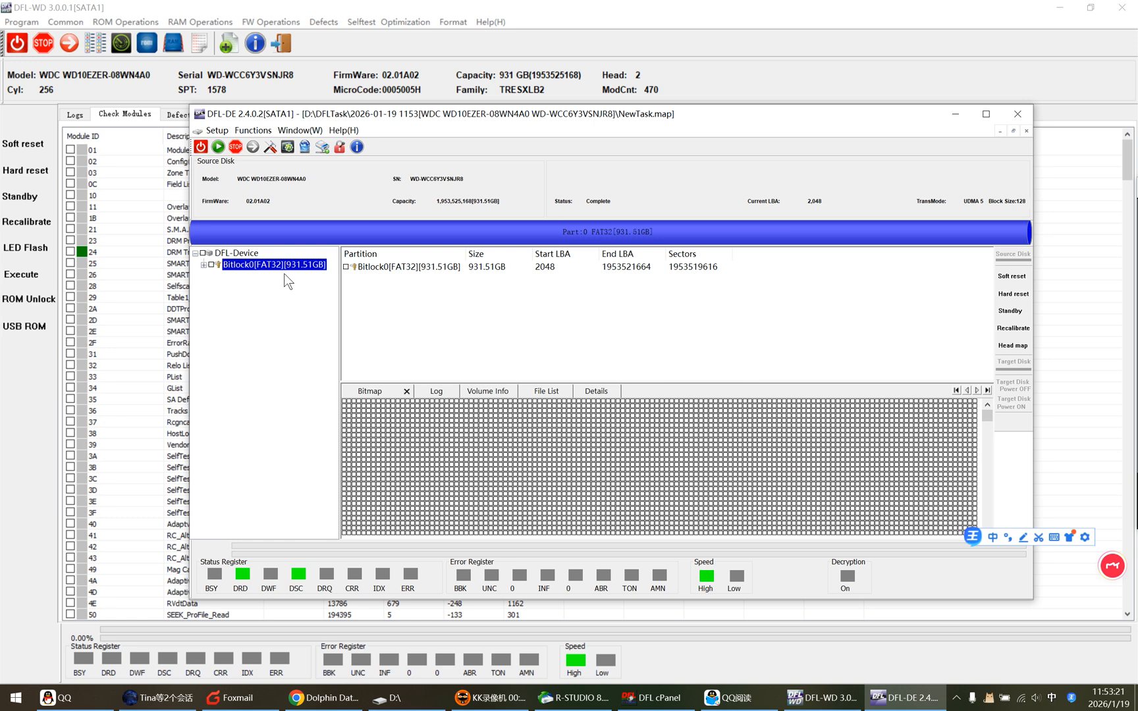